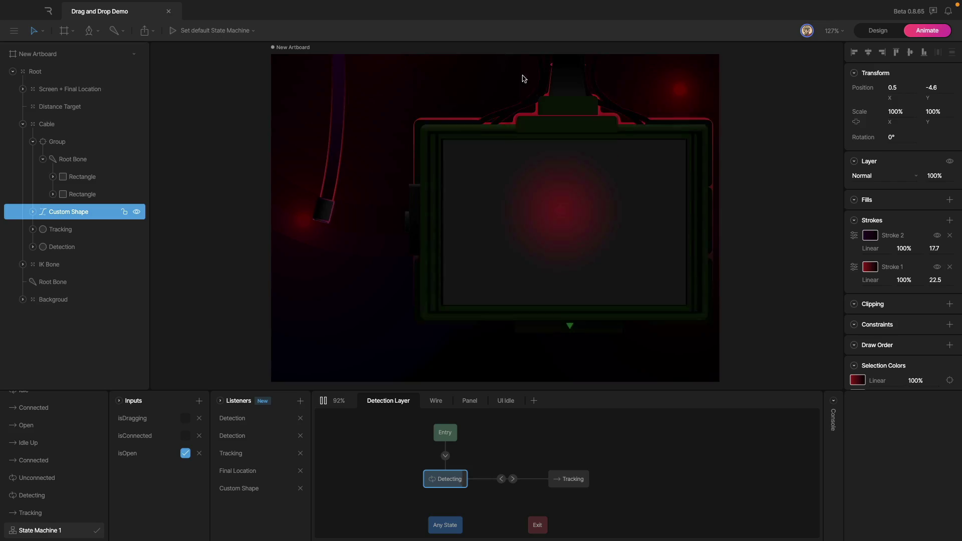
Step: Try out the drag-and-drop interactions in the finished cable, jigsaw puzzle and zombie head demos
drag(322, 209, 402, 224)
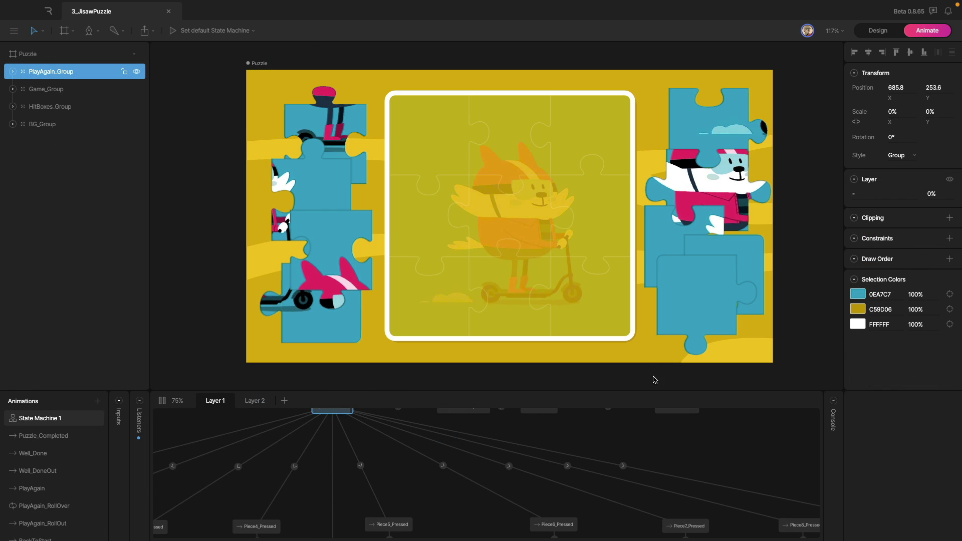
click(693, 308)
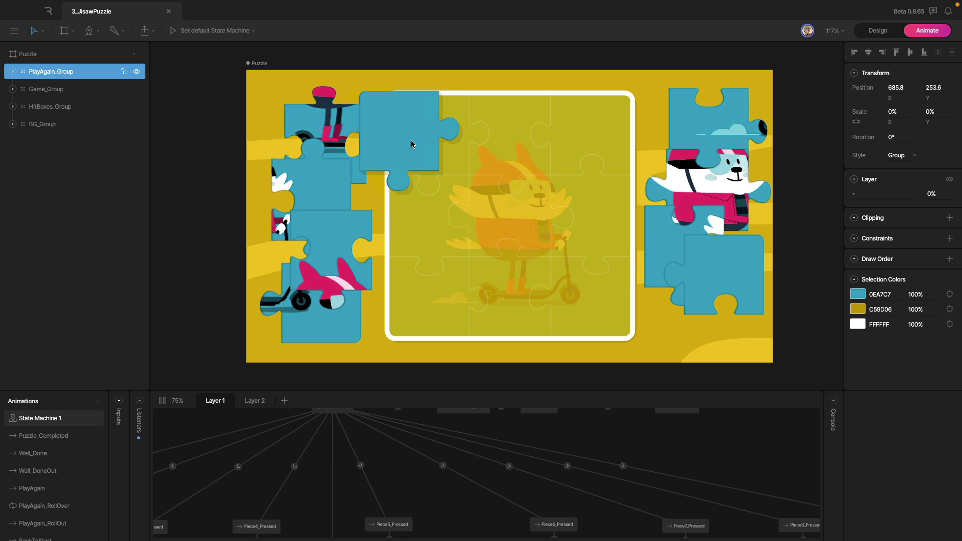
click(712, 195)
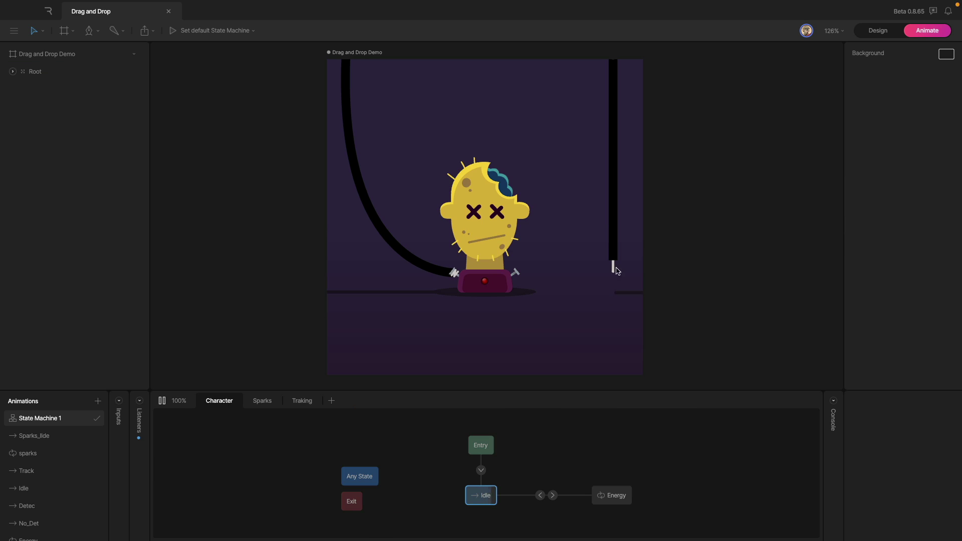
drag(614, 266, 517, 275)
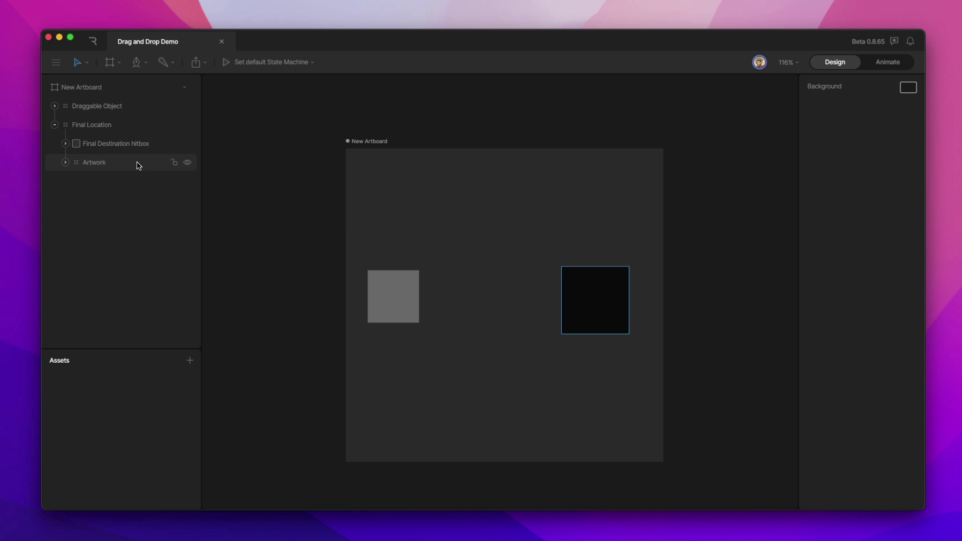
Step: Switch to Animate mode and compare the Tracking rectangle's scale keys in the detecting and tracking animations
key(Tab)
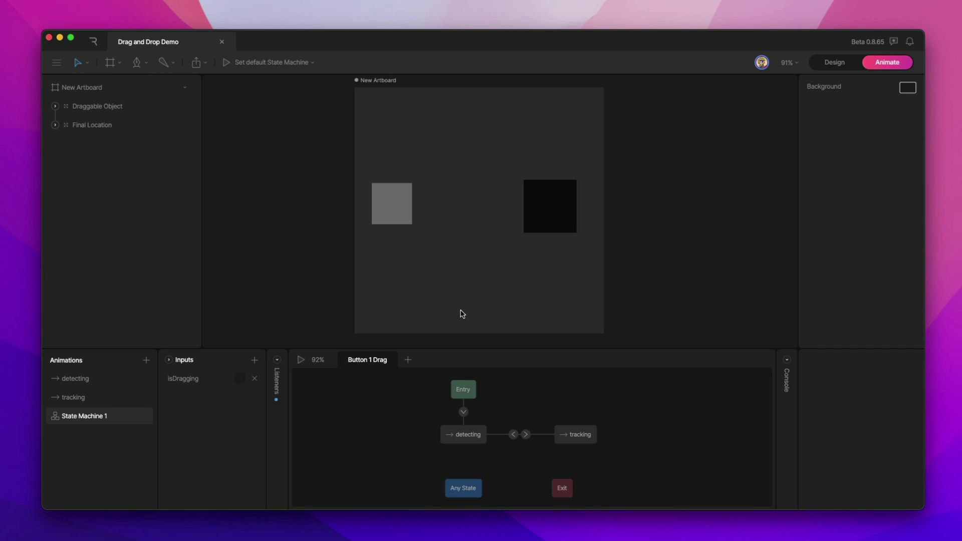
click(116, 379)
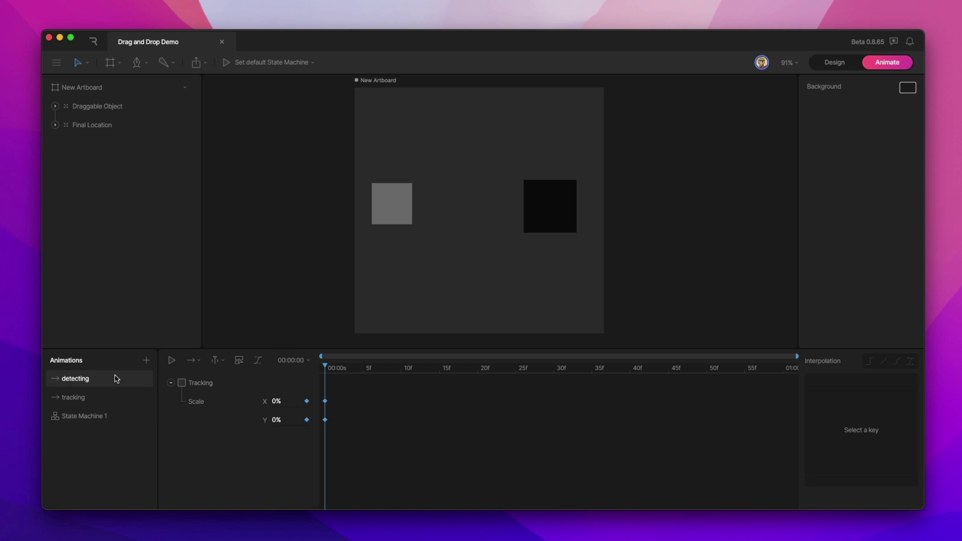
click(111, 397)
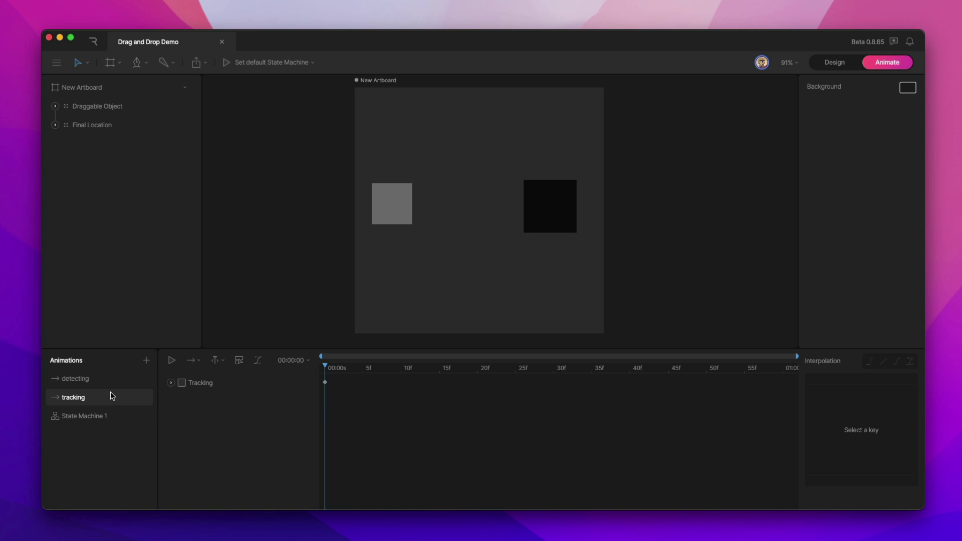
click(111, 382)
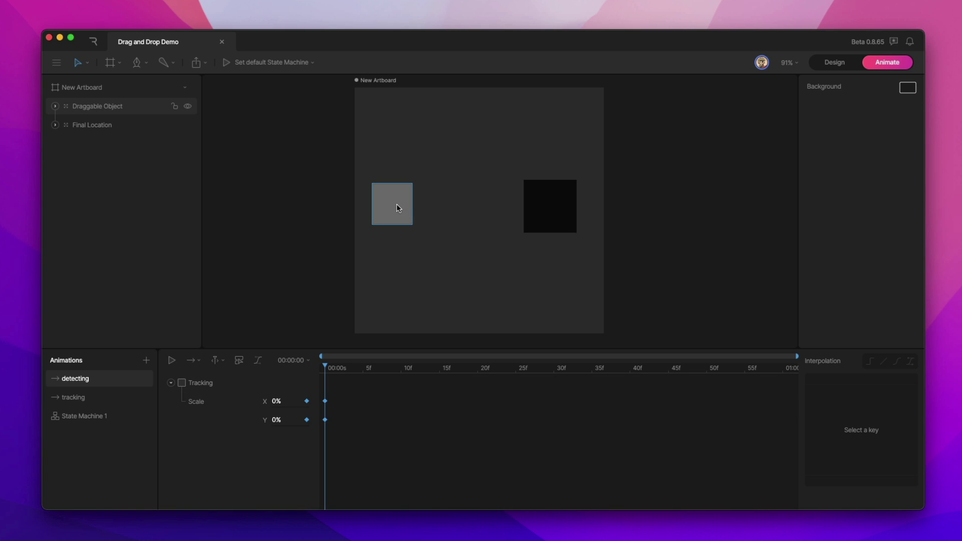
click(95, 398)
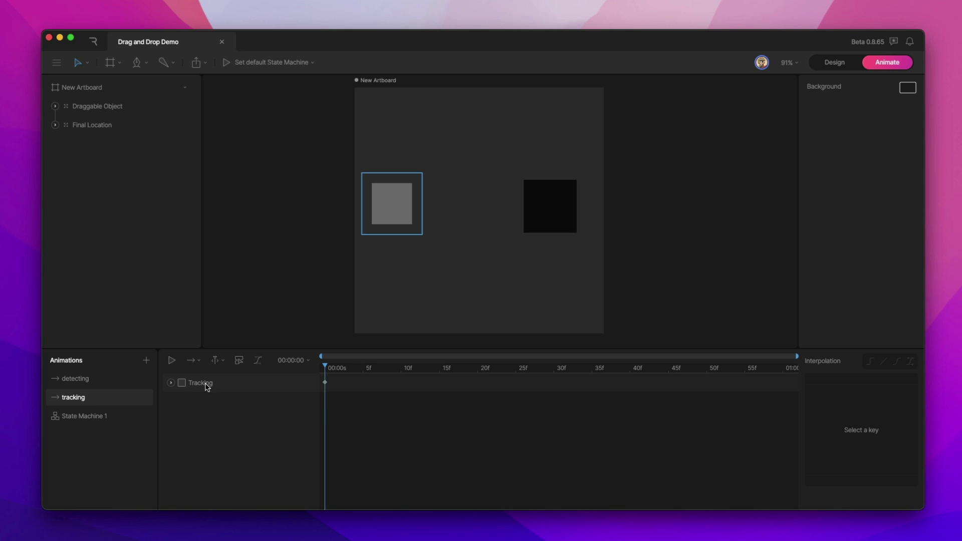
click(170, 383)
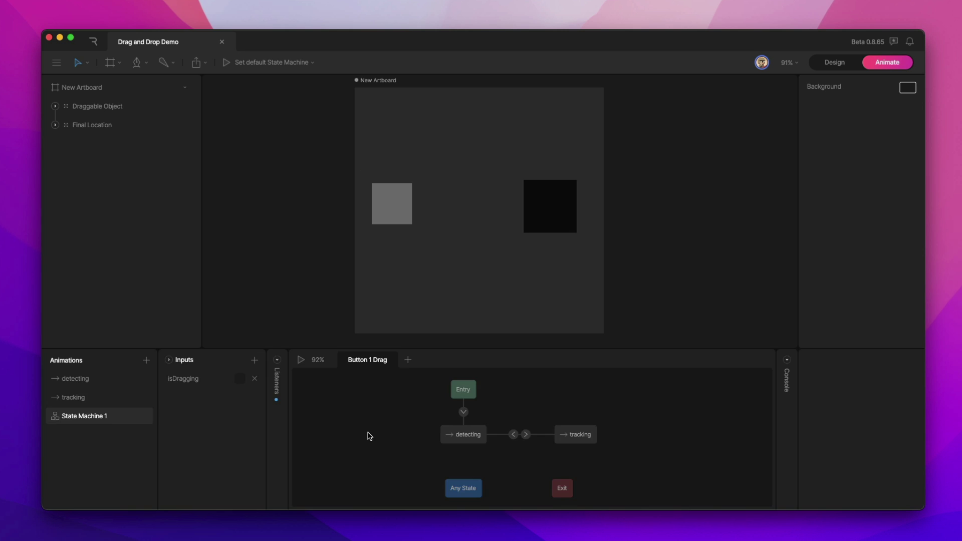
Step: Review the conditions on both transitions between detecting and tracking, and the settings of the two Detect listeners and the Tracking listener
click(527, 435)
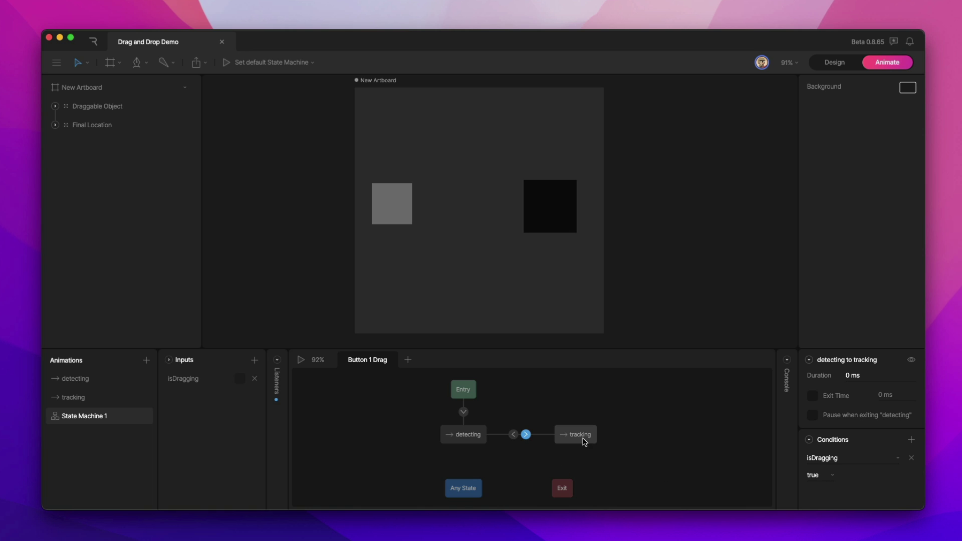
click(513, 434)
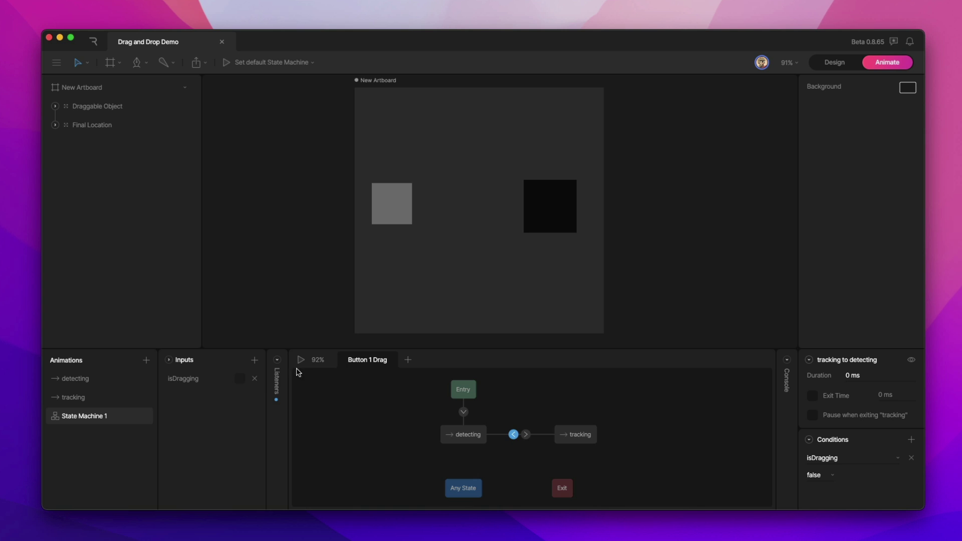
click(276, 362)
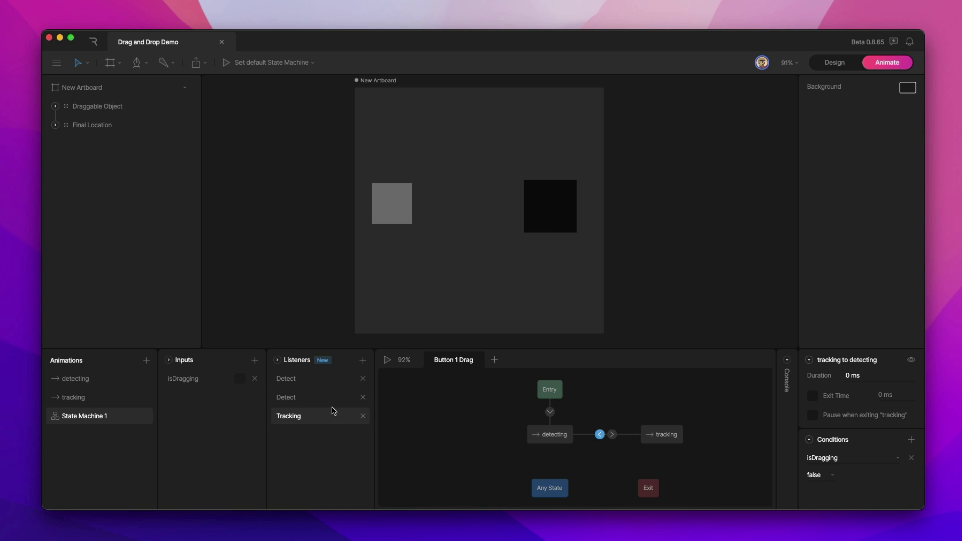
click(331, 386)
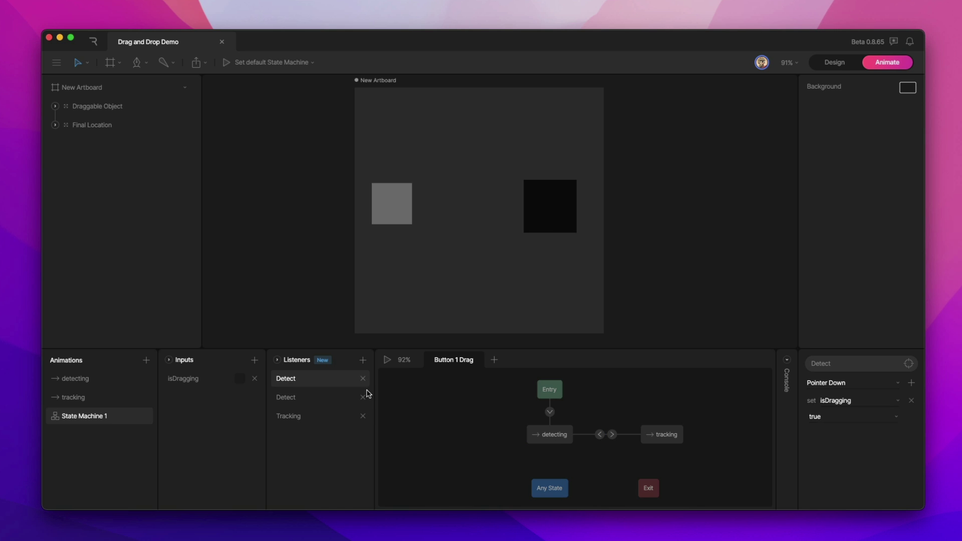
click(58, 106)
click(113, 128)
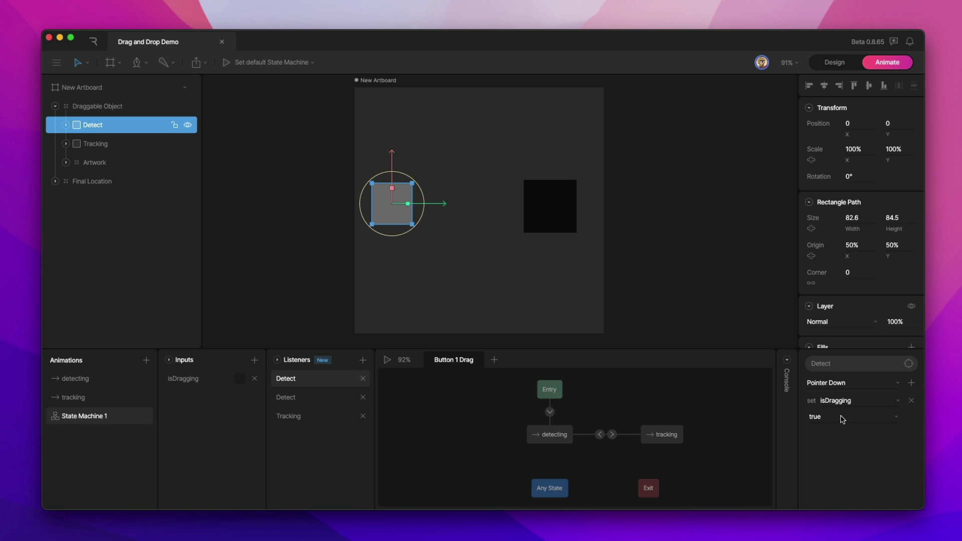
click(282, 398)
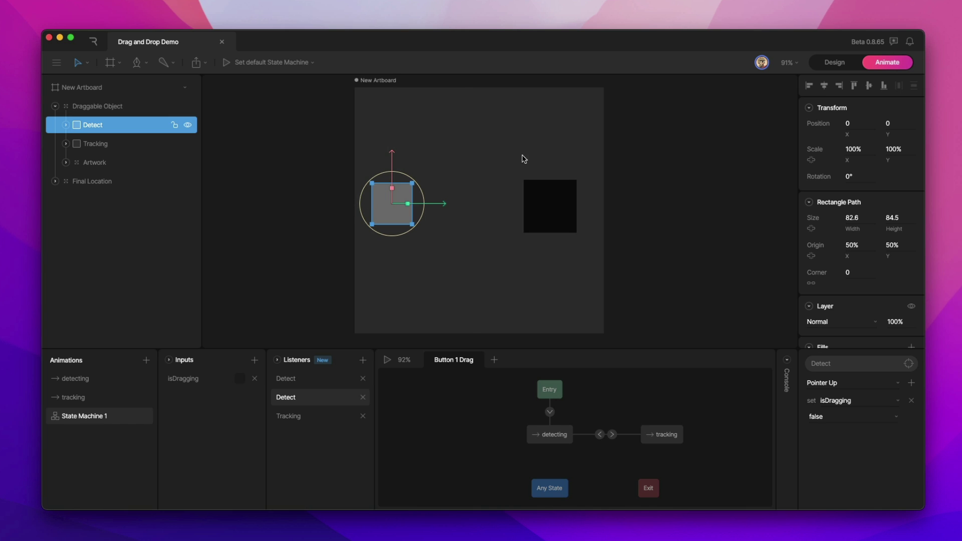
click(297, 419)
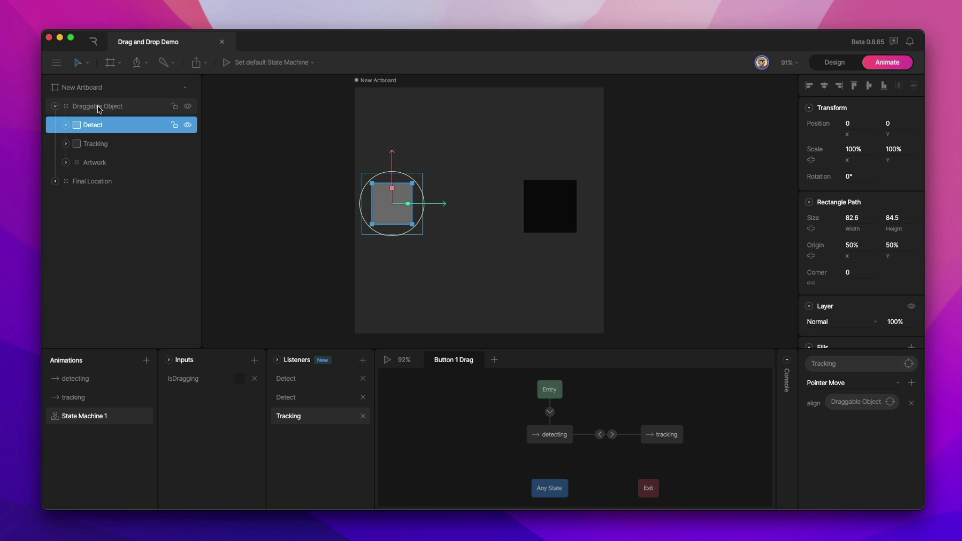
Step: Play State Machine 1 and test moving the grey square around the artboard and onto the black square
click(471, 249)
click(388, 360)
click(392, 207)
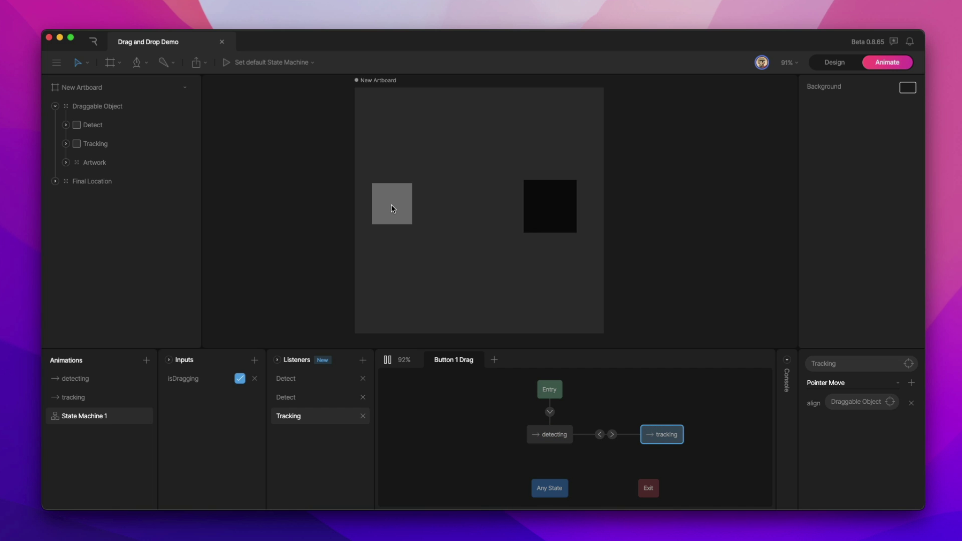
drag(391, 205, 447, 197)
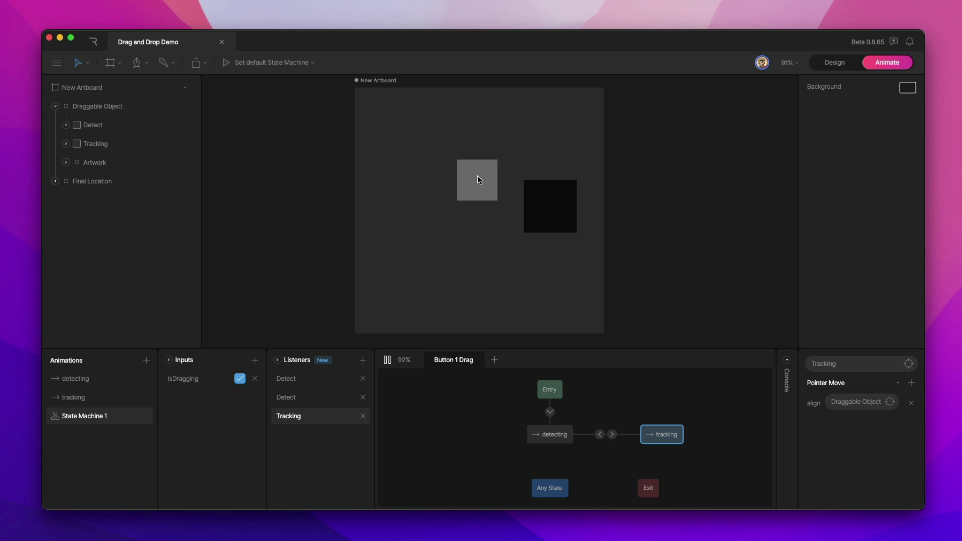
drag(385, 188, 475, 222)
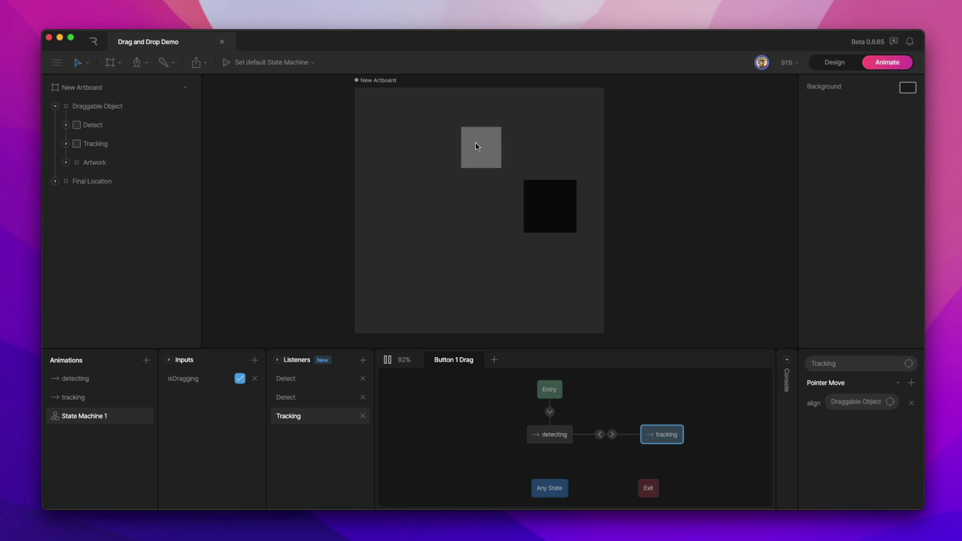
mouse_move(417, 156)
mouse_down()
mouse_move(436, 236)
mouse_move(465, 174)
mouse_move(408, 162)
mouse_up()
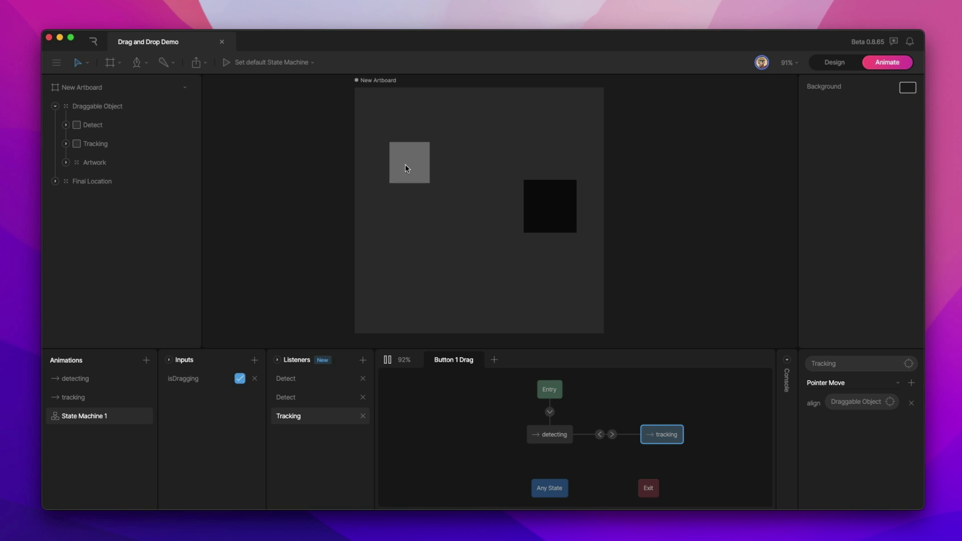
drag(393, 193, 539, 178)
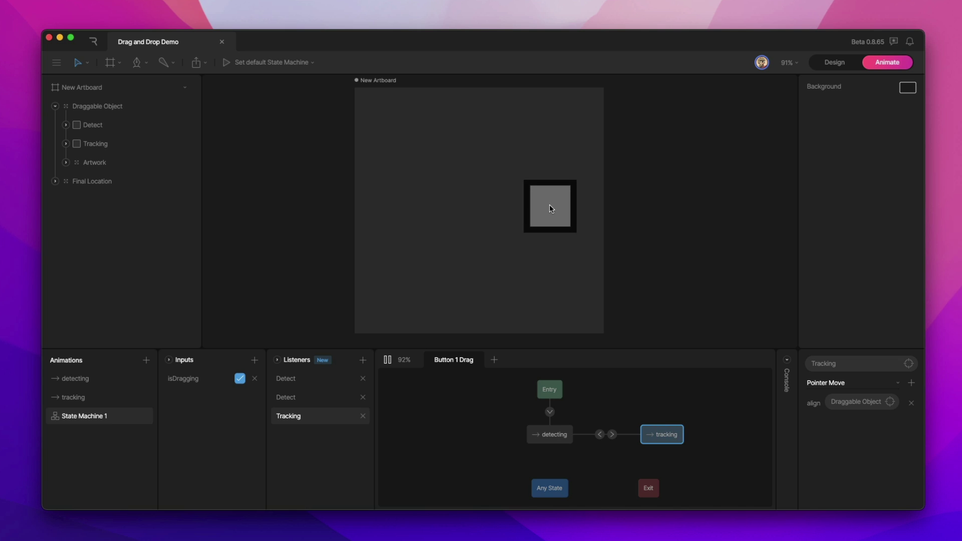
click(549, 205)
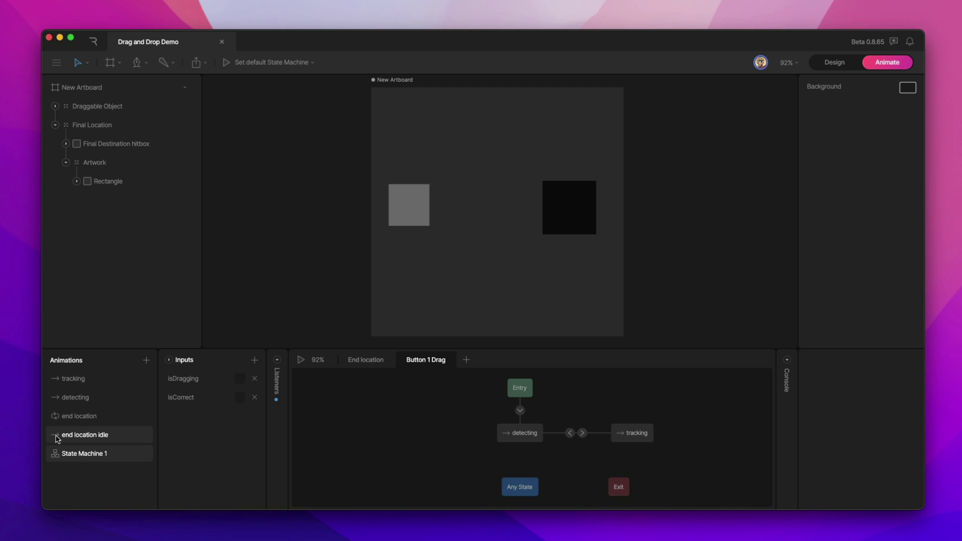
Step: Inspect the Rectangle's keys in the end location idle animation and preview the end location animation
click(109, 436)
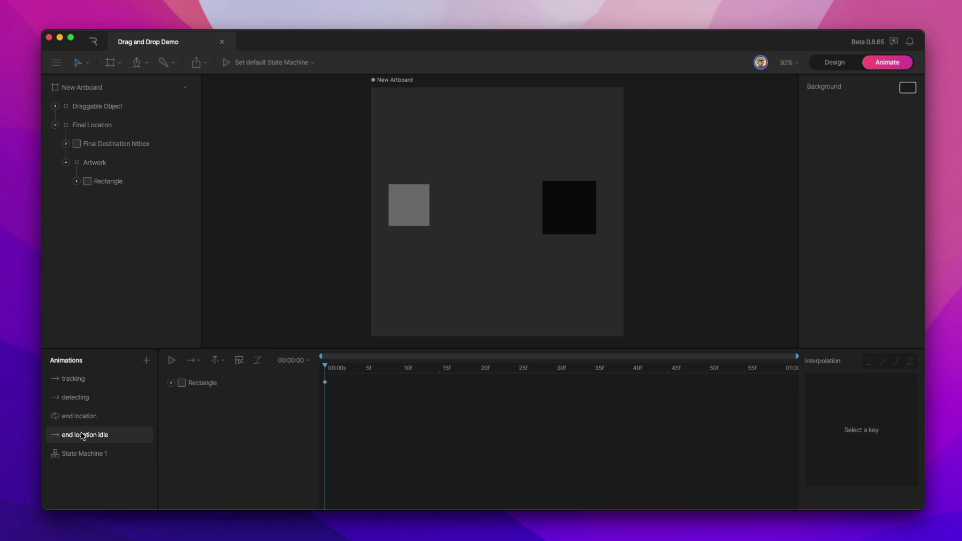
click(266, 386)
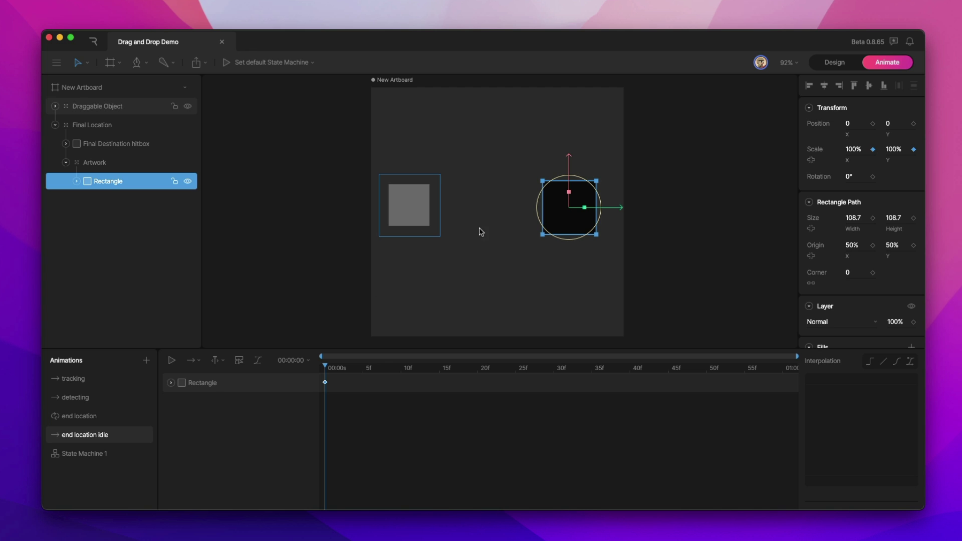
click(105, 416)
click(395, 396)
key(space)
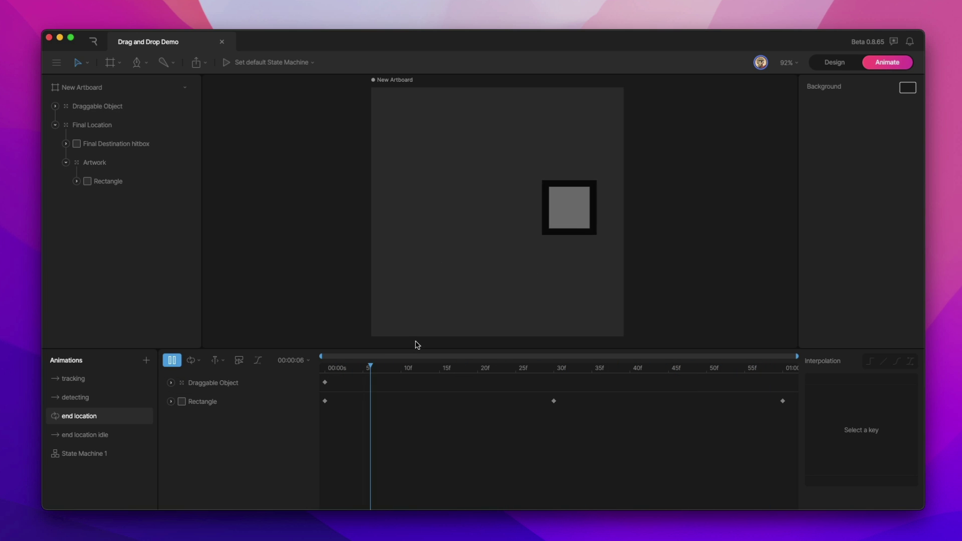
key(space)
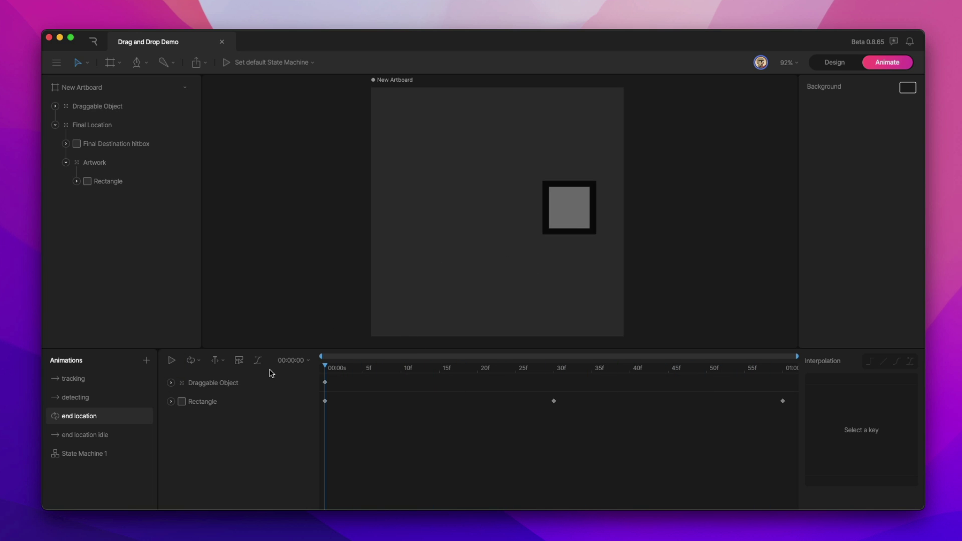
Step: Examine the Draggable Object's keyed position in the end location animation, collapse the Final Location group and clear the selection
click(225, 382)
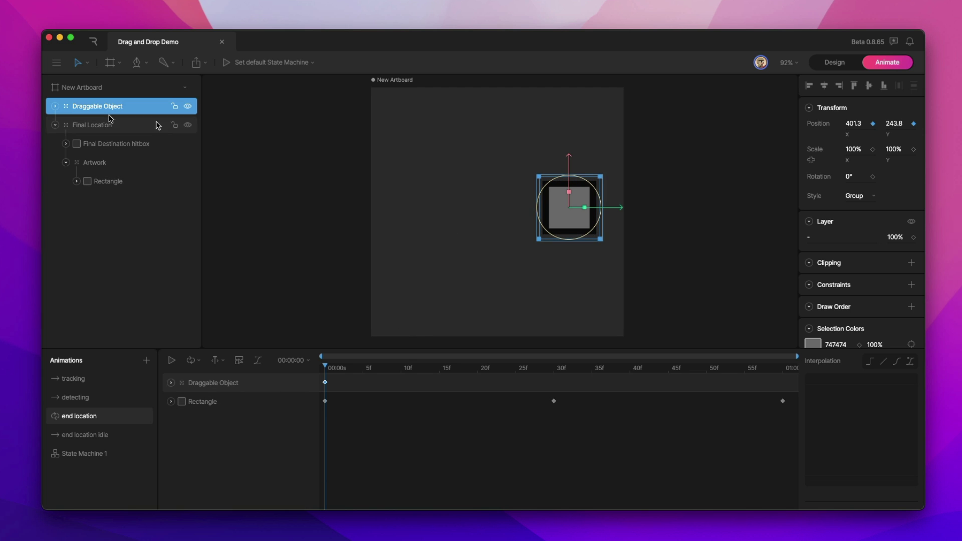
click(56, 125)
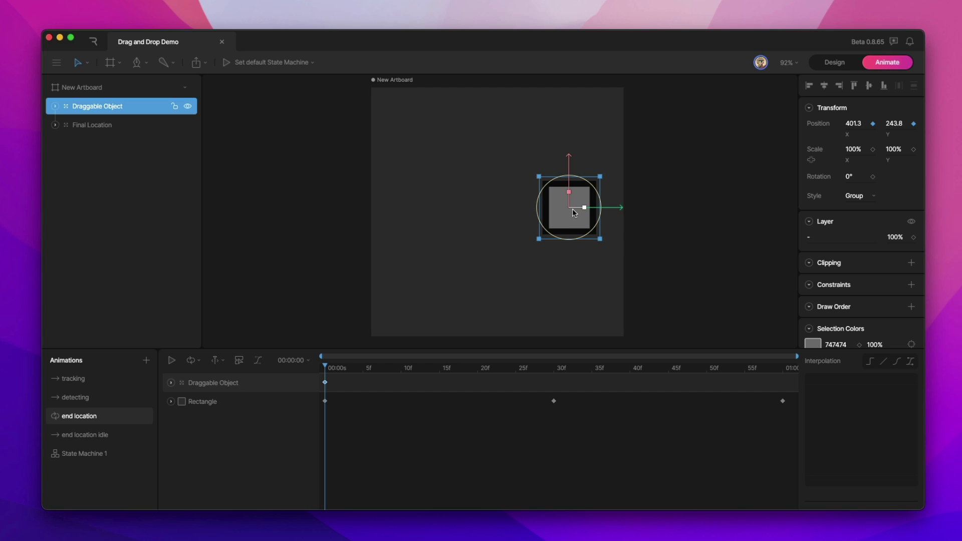
click(396, 213)
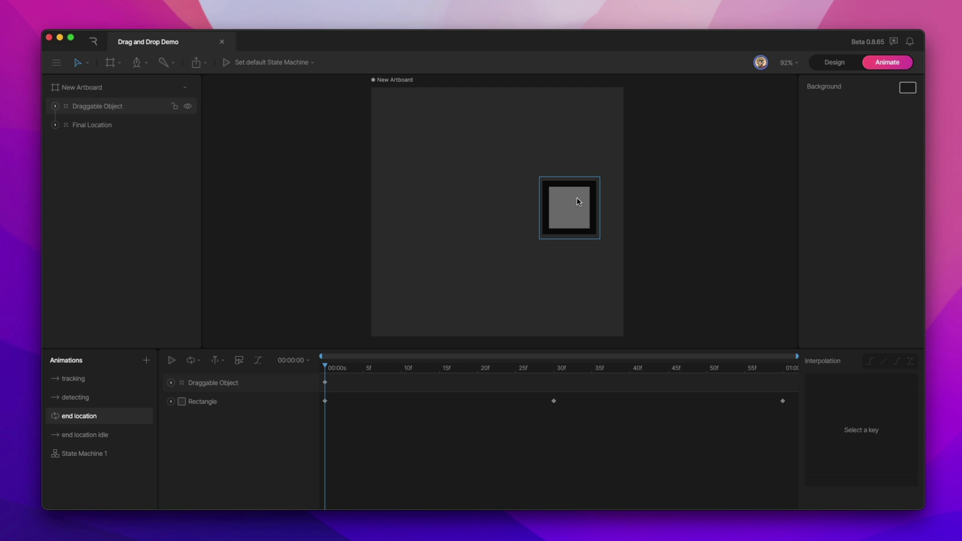
Step: Review the conditions on both transitions between end location idle and end location in State Machine 1's End location layer
click(85, 453)
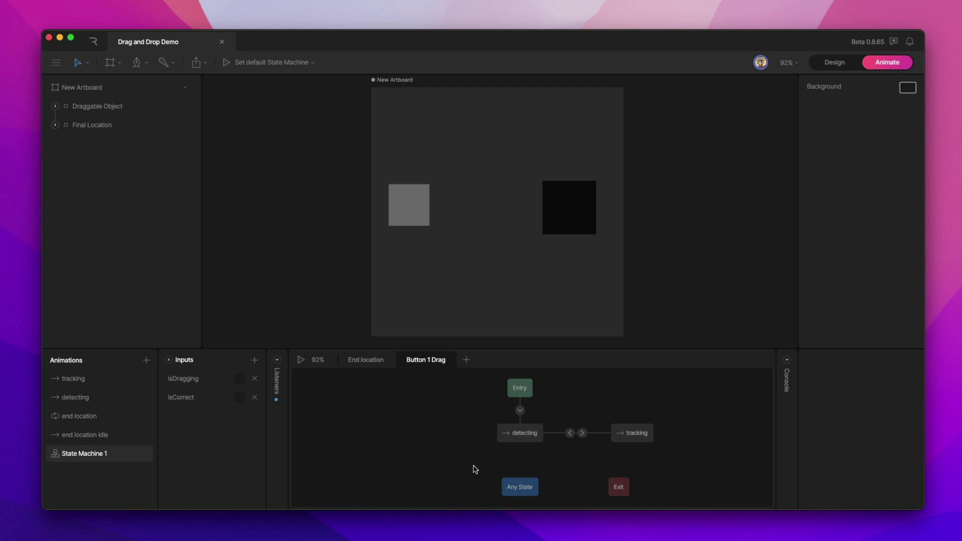
click(366, 366)
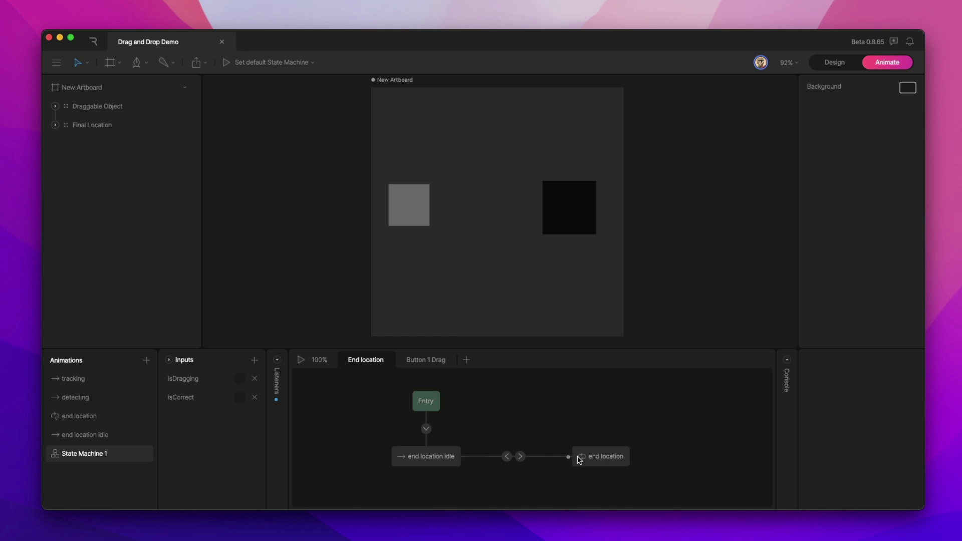
click(519, 457)
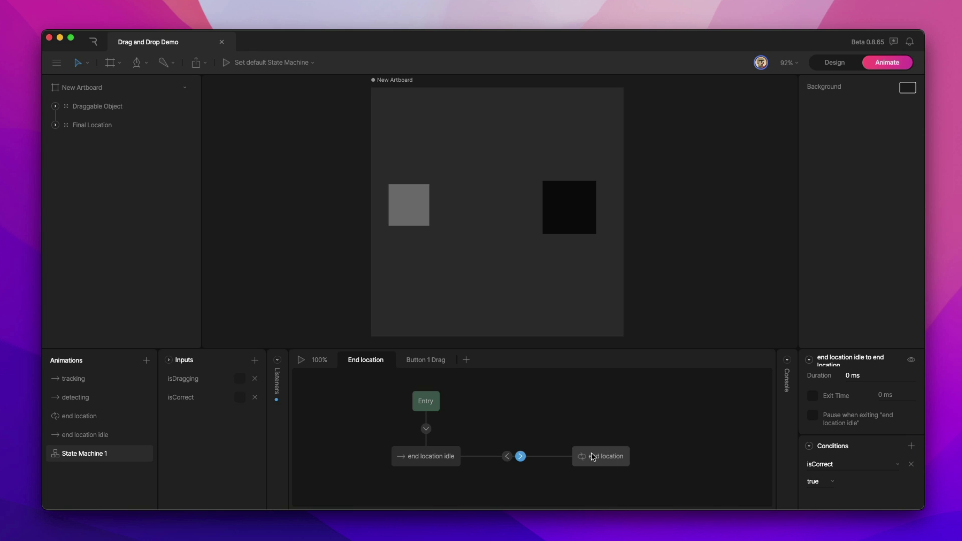
click(506, 457)
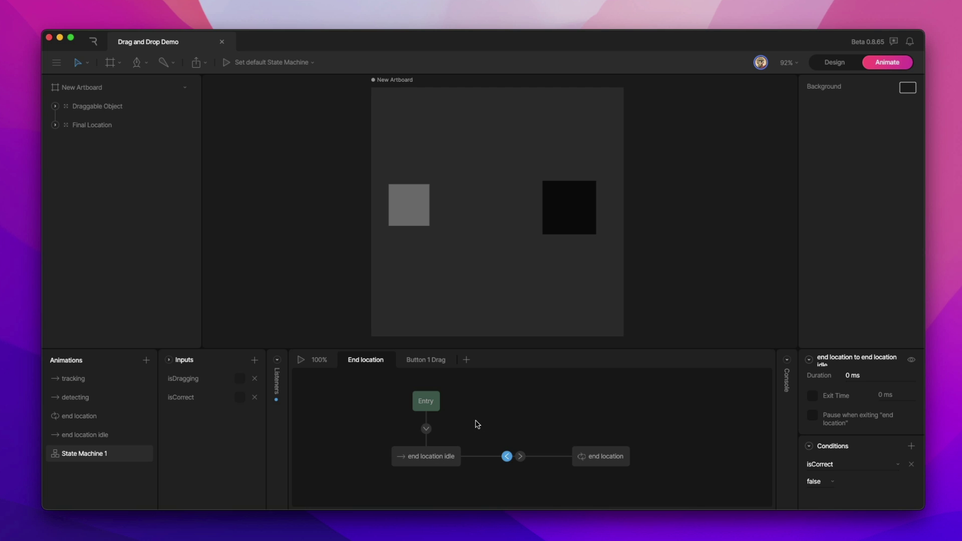
click(398, 425)
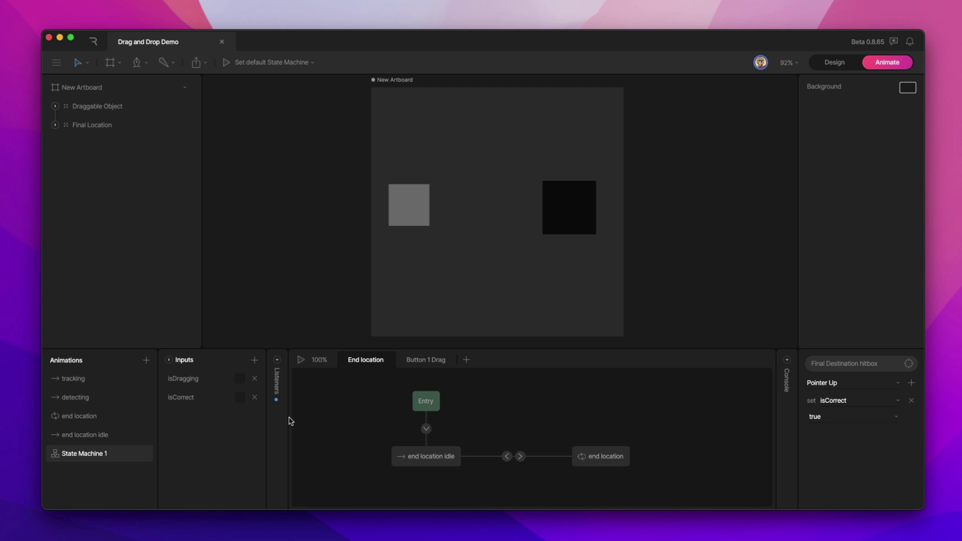
Step: Show the listeners and locate the Object attached listener's target, the Final Destination hitbox, inside the Final Location group
click(277, 360)
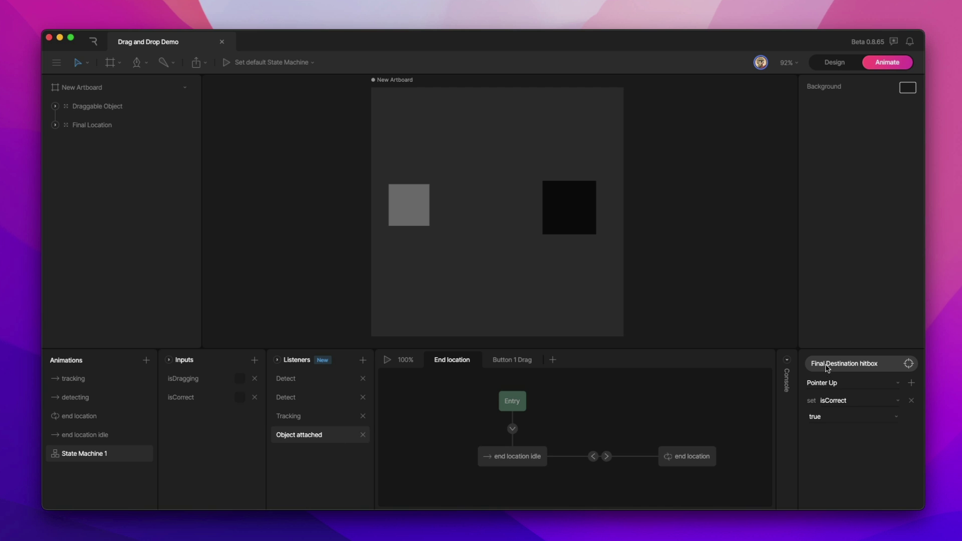
click(569, 190)
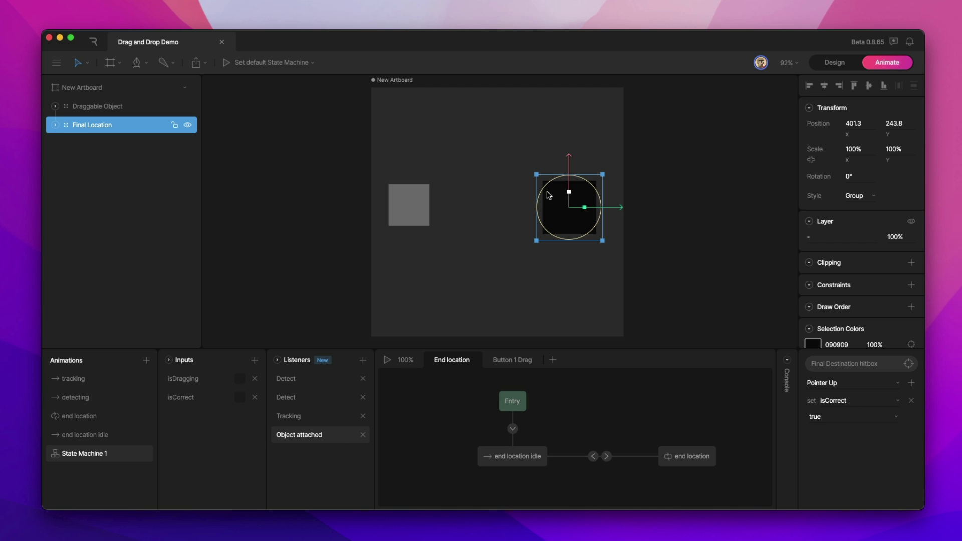
click(56, 125)
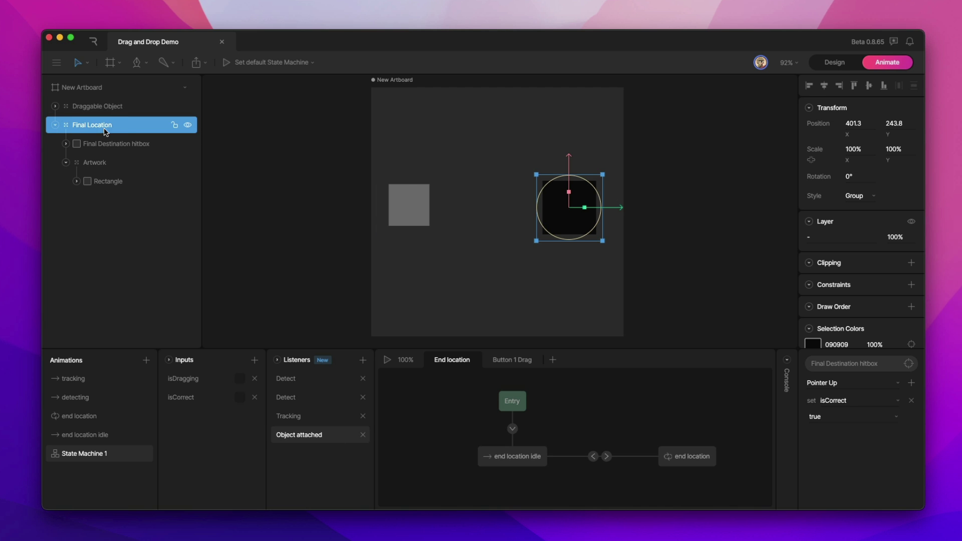
click(65, 162)
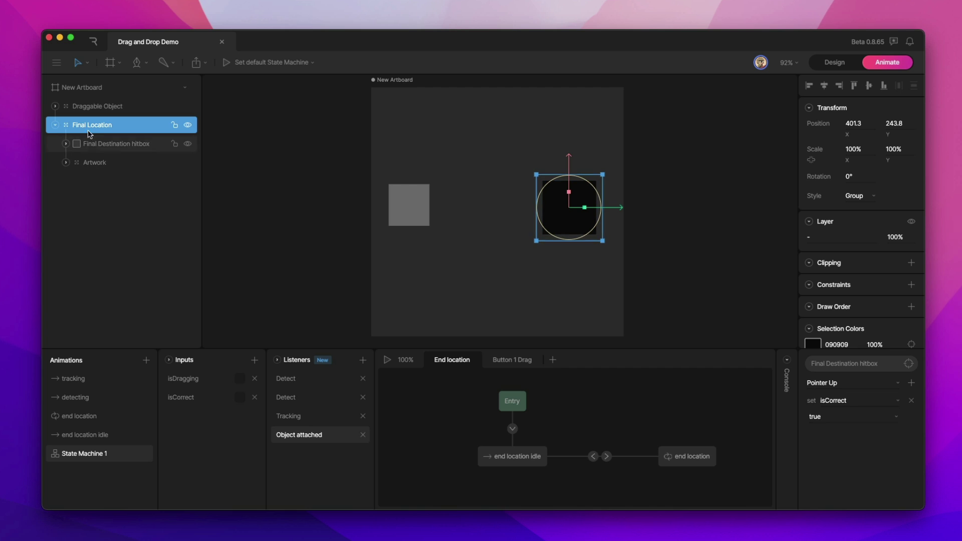
click(110, 147)
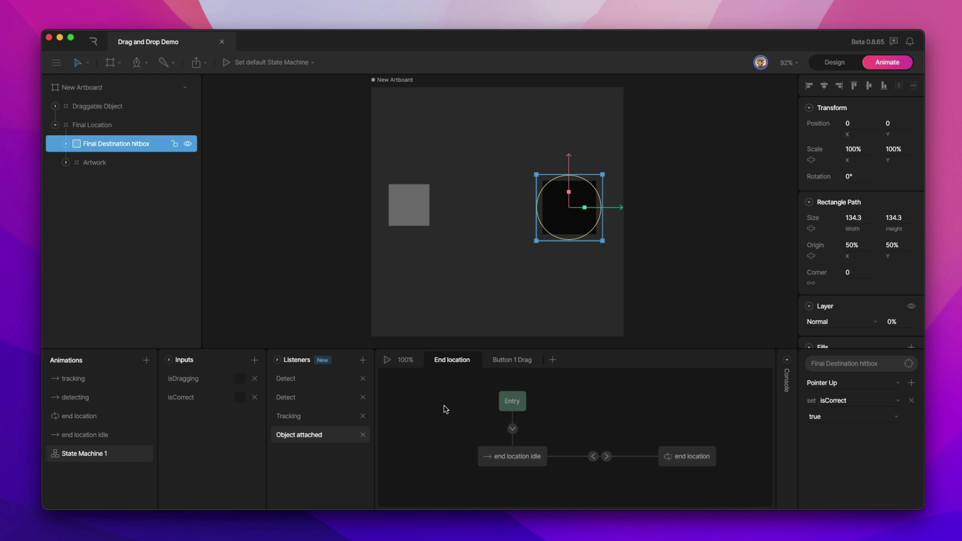
Step: Play State Machine 1 and test dropping the grey square onto the black square in the End location layer
click(394, 363)
click(405, 211)
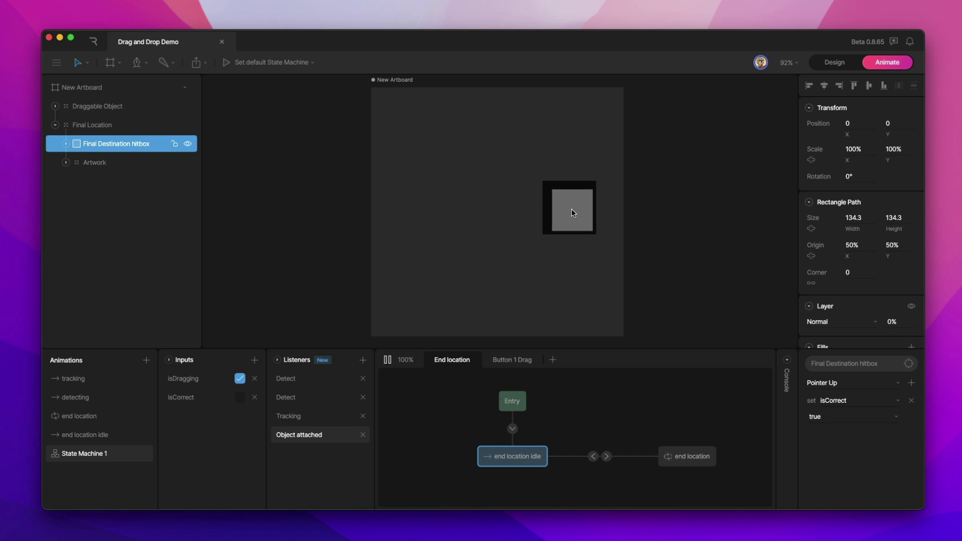
drag(572, 209, 571, 208)
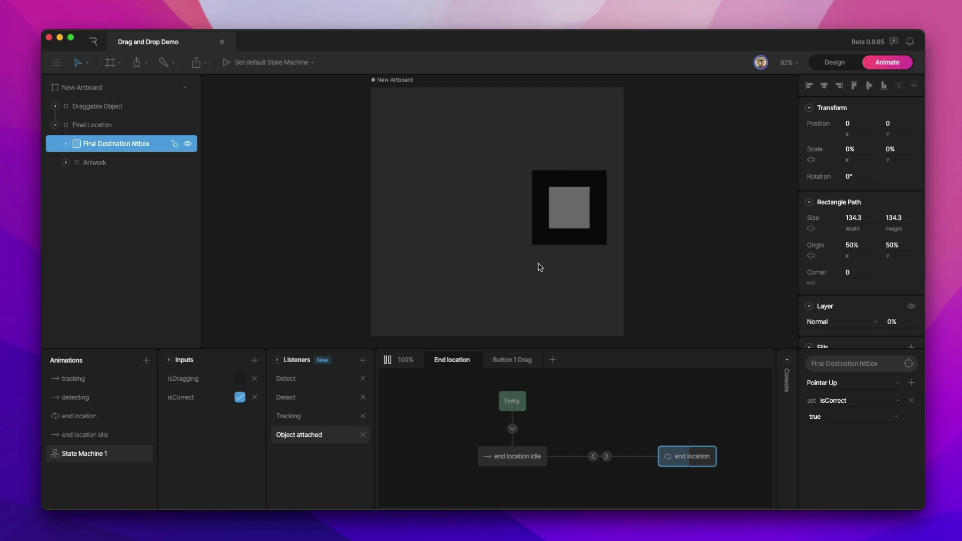
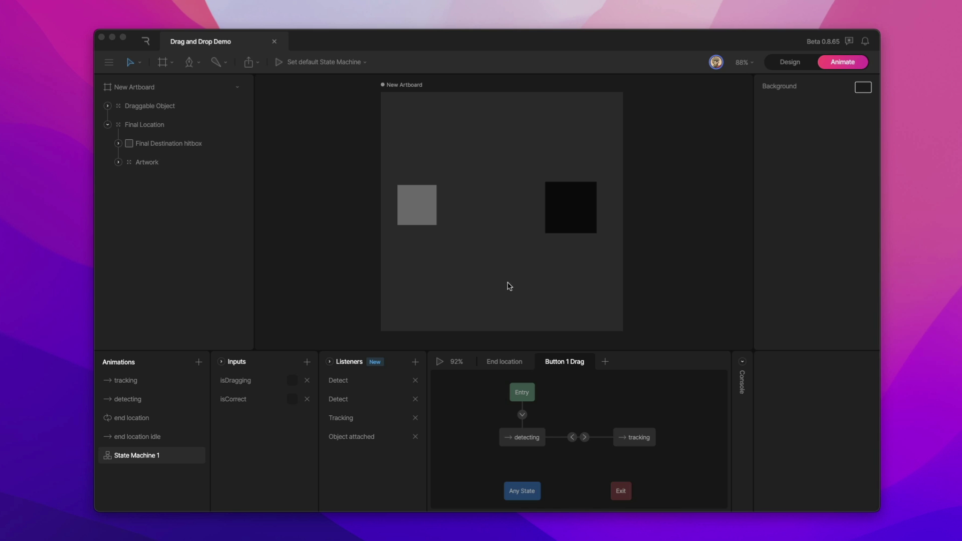
Step: Test triggering the black square directly without moving the grey square, select the Final Destination hitbox and stop playback
click(440, 362)
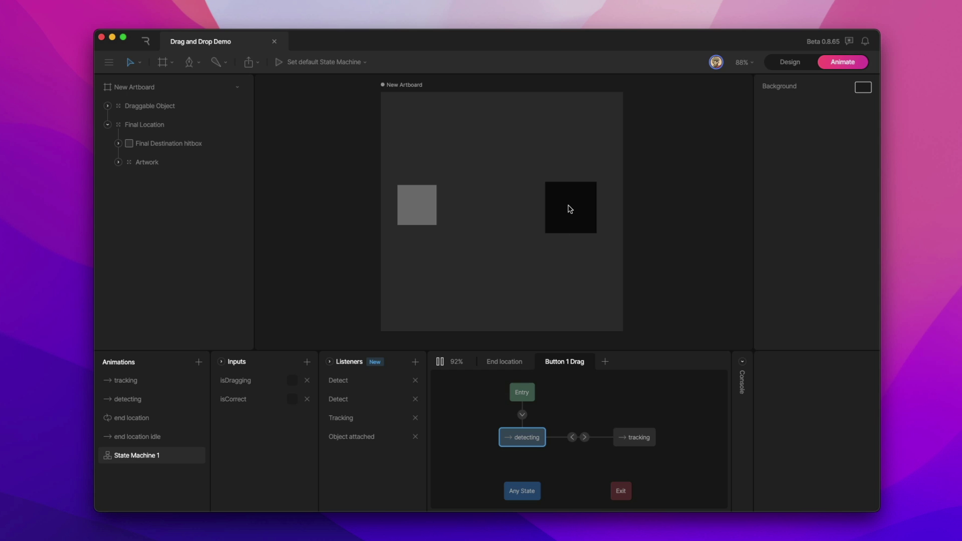
click(567, 205)
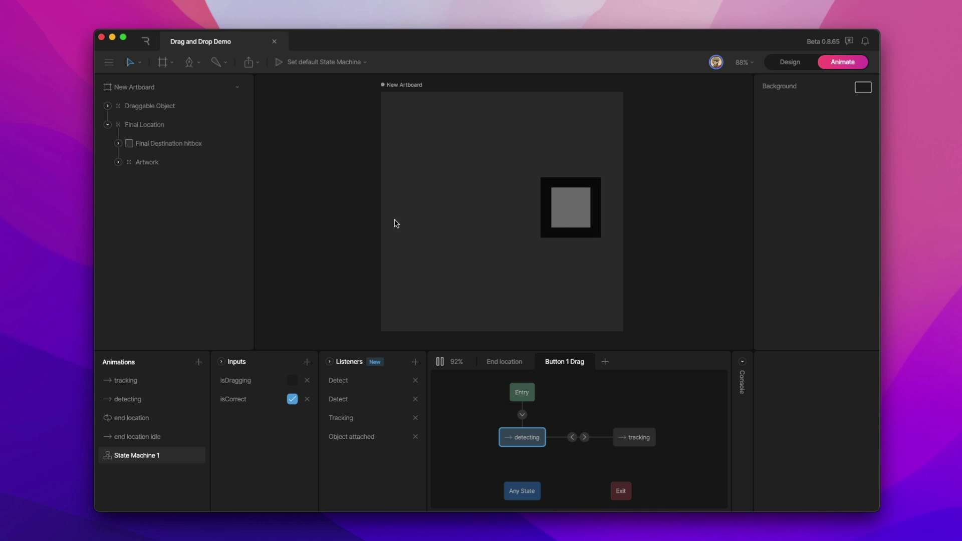
click(166, 144)
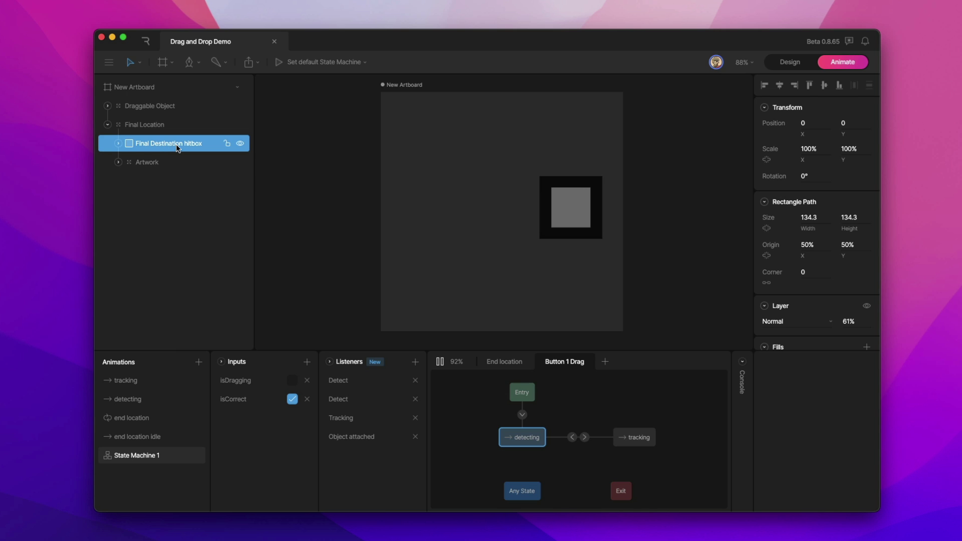
click(440, 362)
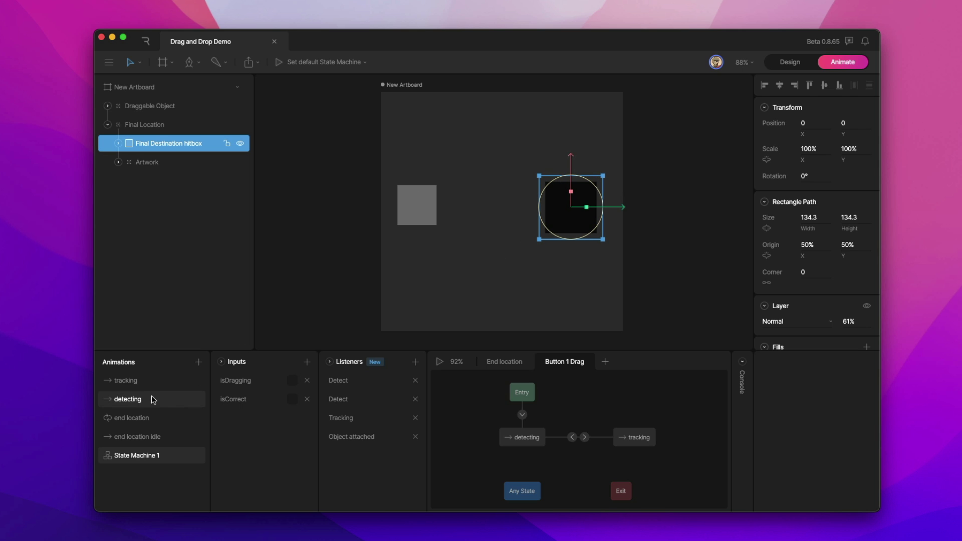
Step: In the detecting animation, key the Final Destination hitbox's X and Y scale at 0%
click(124, 404)
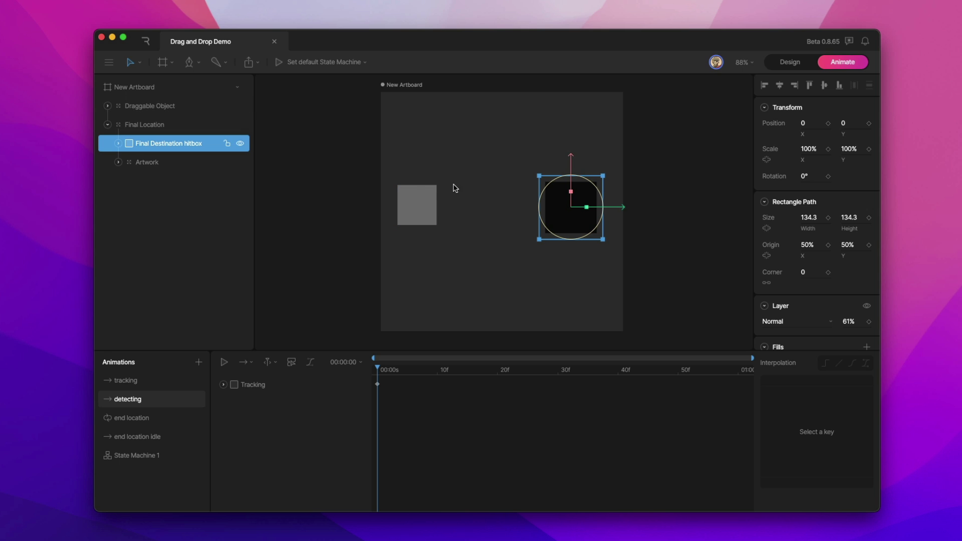
click(816, 146)
text(0)
key(Return)
click(854, 145)
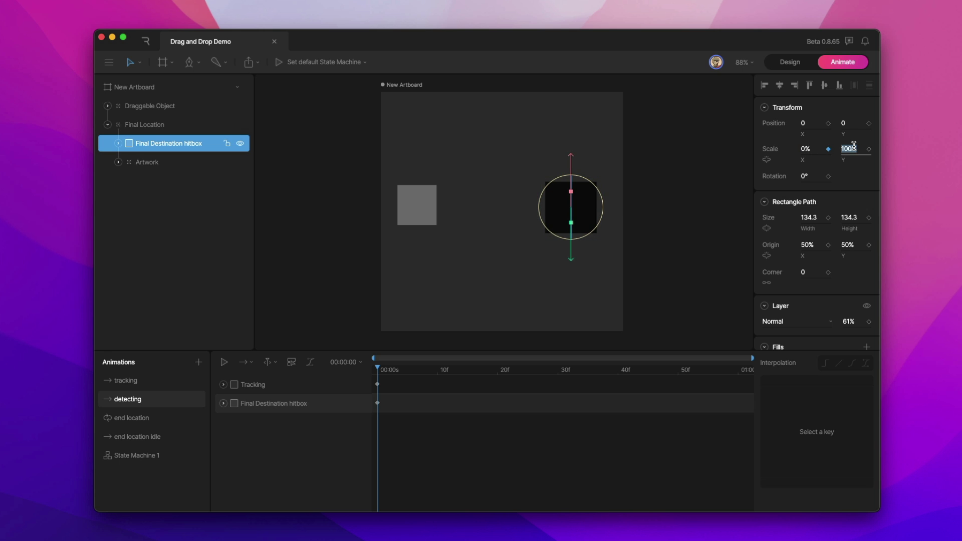
text(0)
key(Return)
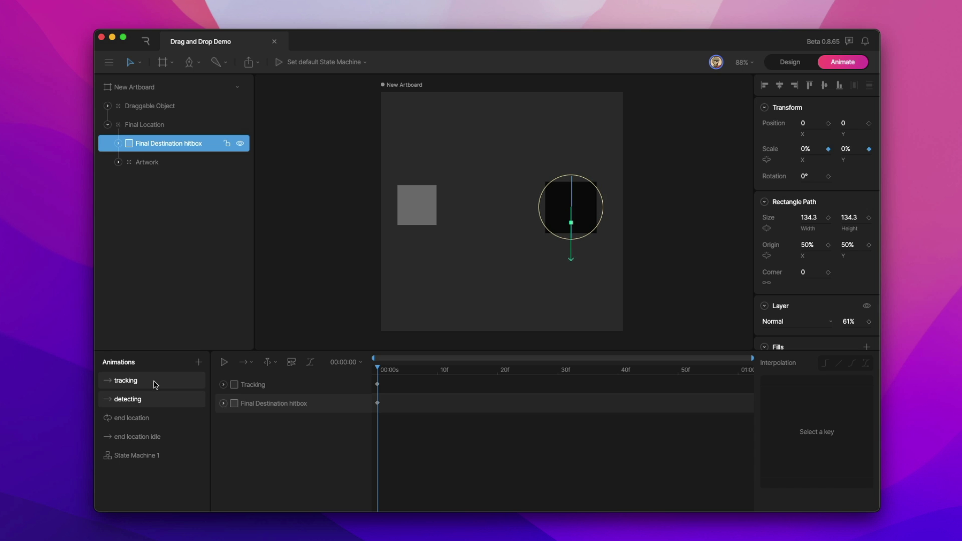
Step: In the tracking animation, key the Final Destination hitbox's X and Y scale at 100%
click(125, 382)
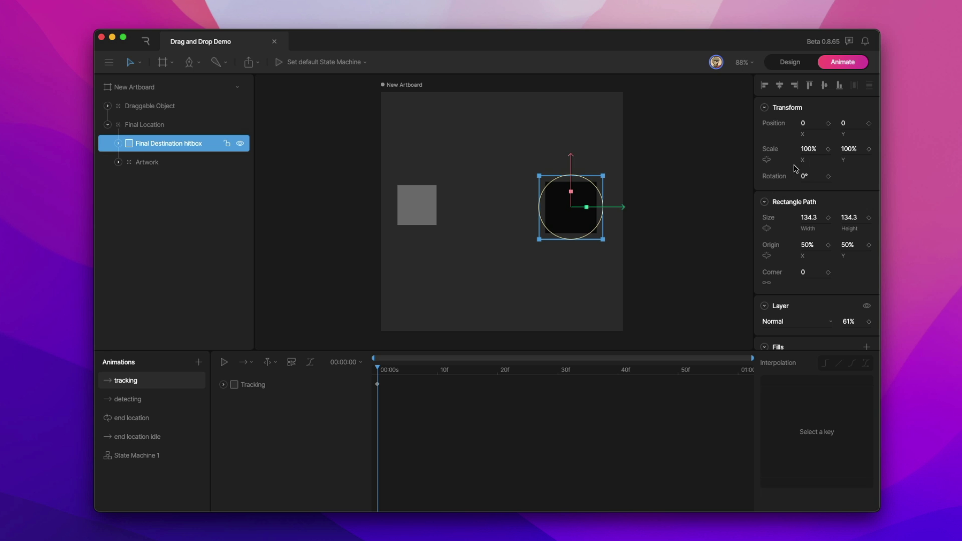
click(828, 149)
click(869, 150)
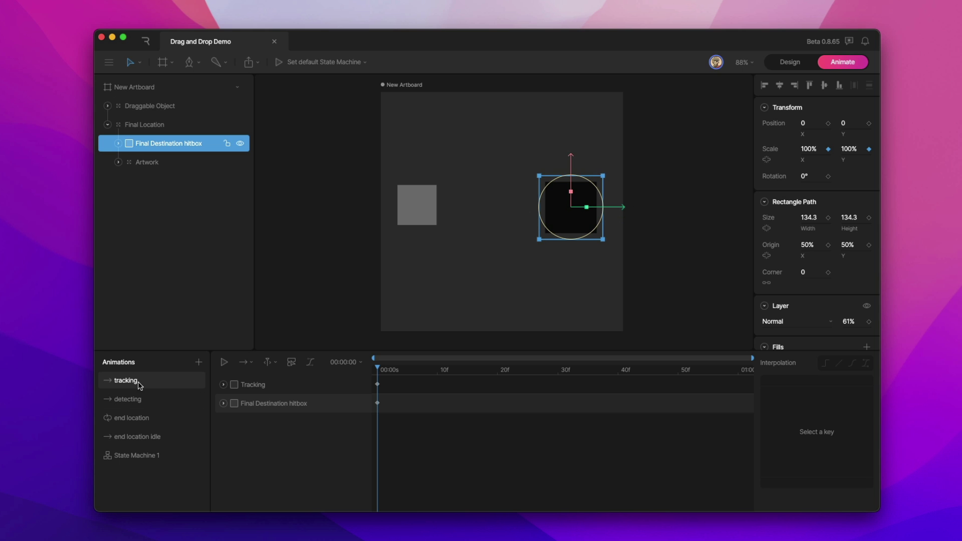
Step: Play State Machine 1, test dropping the grey square onto the black square with the keyed hitbox, and stop playback
click(139, 459)
click(440, 362)
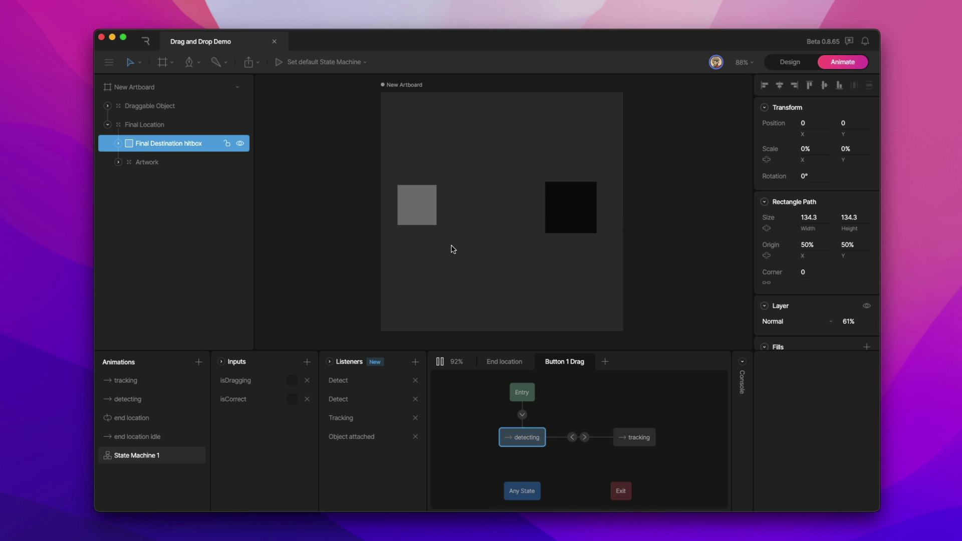
drag(419, 203, 527, 231)
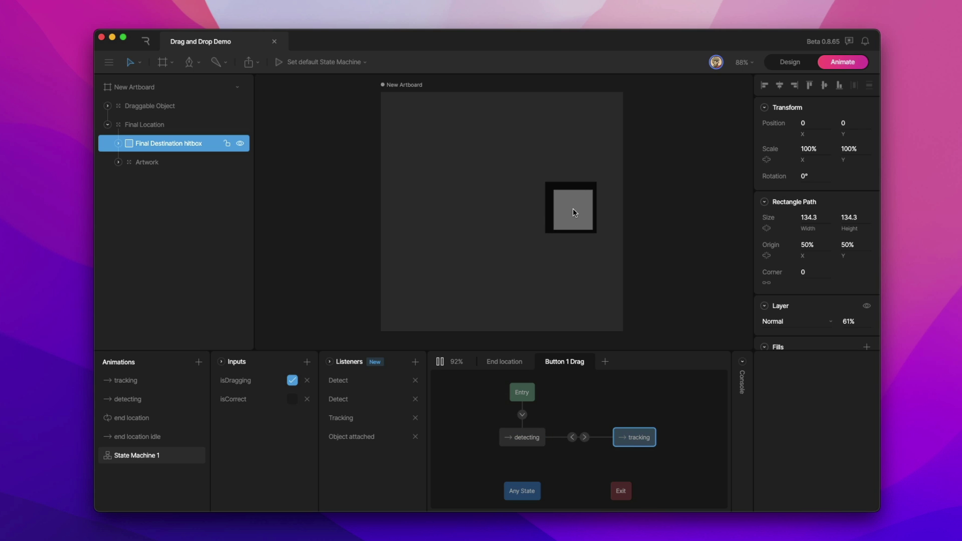
drag(573, 209, 572, 208)
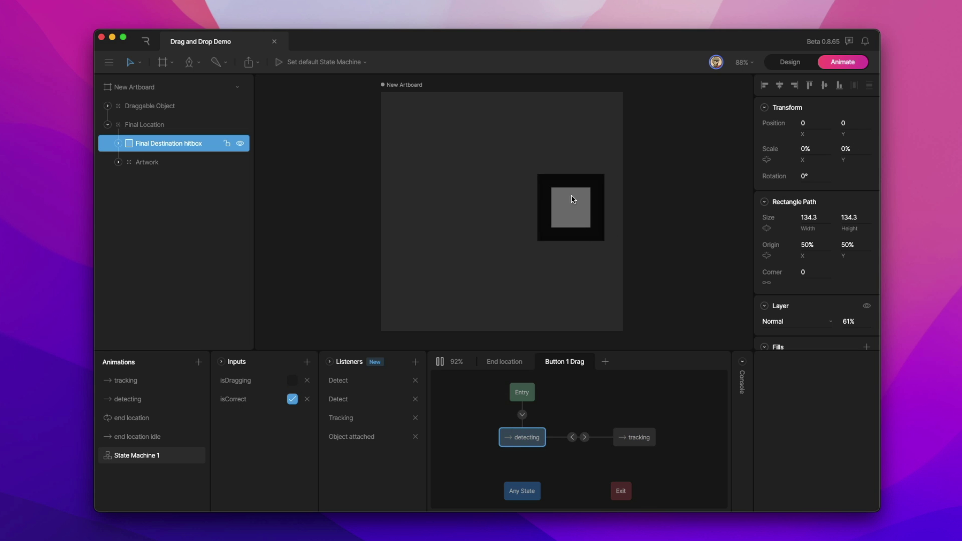
click(440, 361)
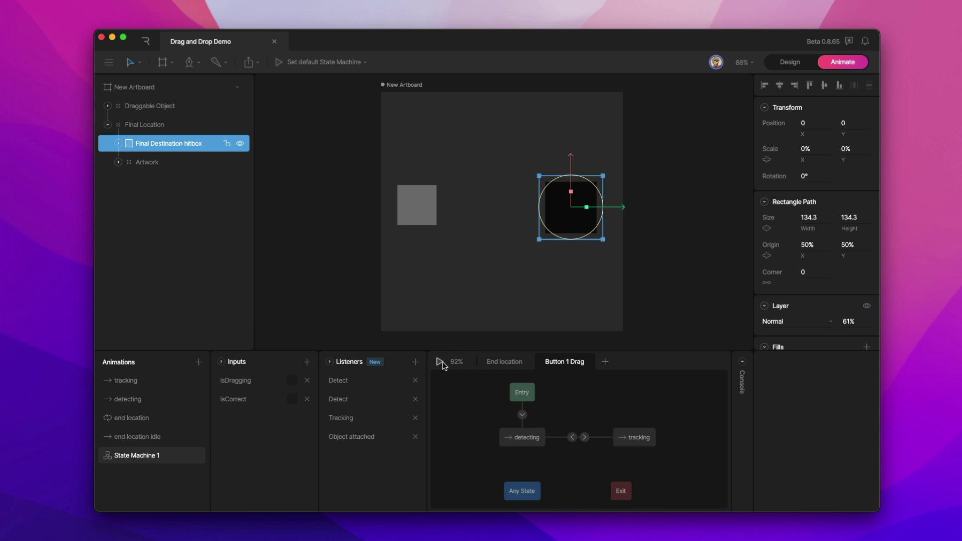
Step: Check the Final Destination hitbox in Design mode, return to Animate mode and replay the grey square's drop onto the black square
click(801, 69)
drag(828, 375, 831, 268)
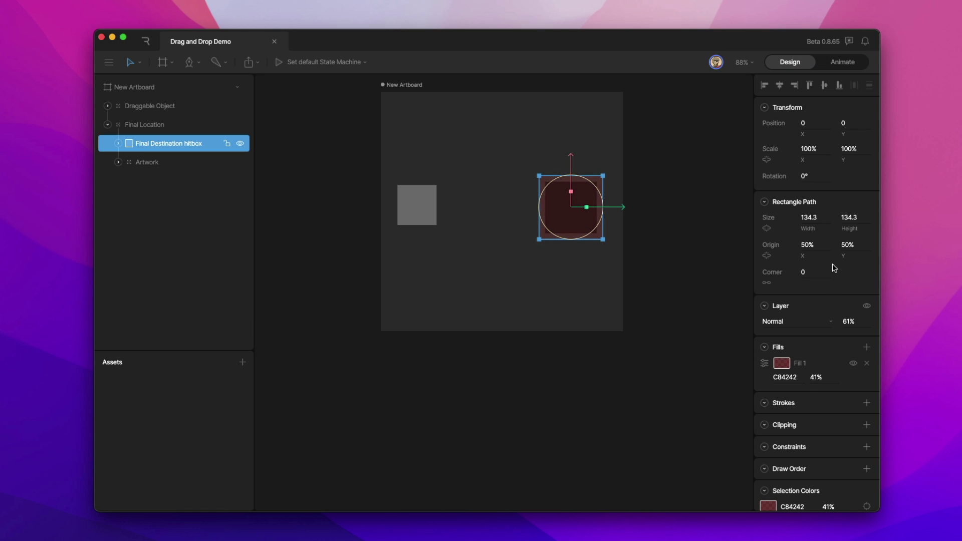
click(833, 64)
click(440, 362)
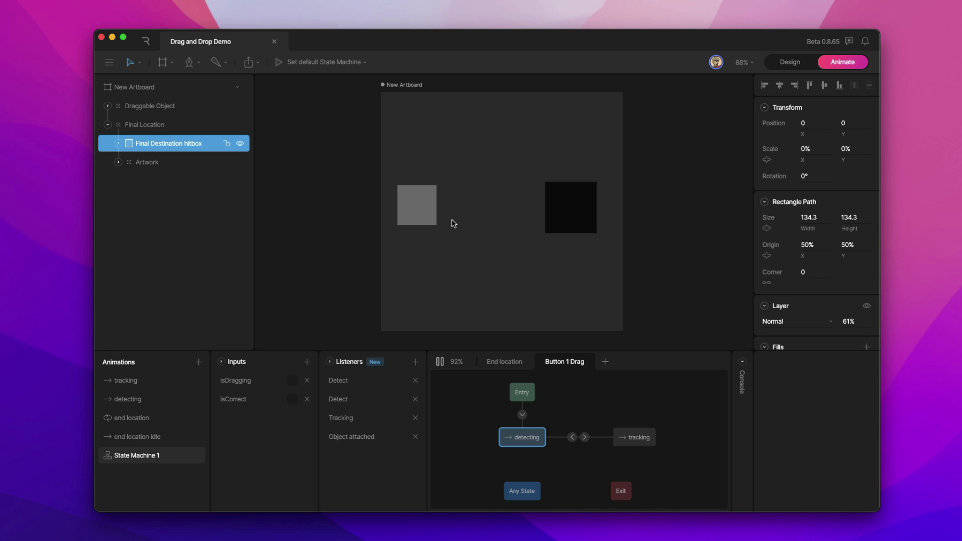
drag(423, 211, 565, 204)
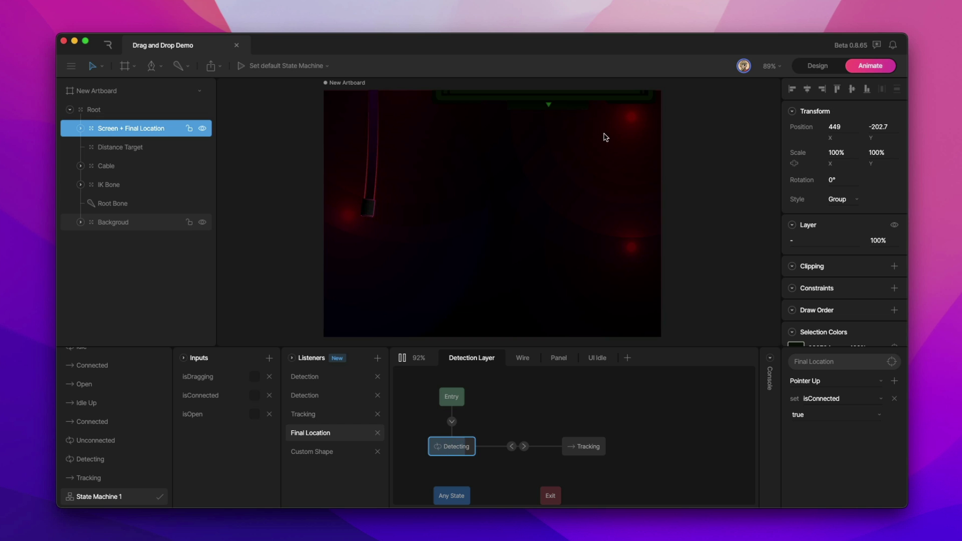
Step: Test the cable demo by lowering the screen and plugging the cable's end into the screen's side
click(565, 109)
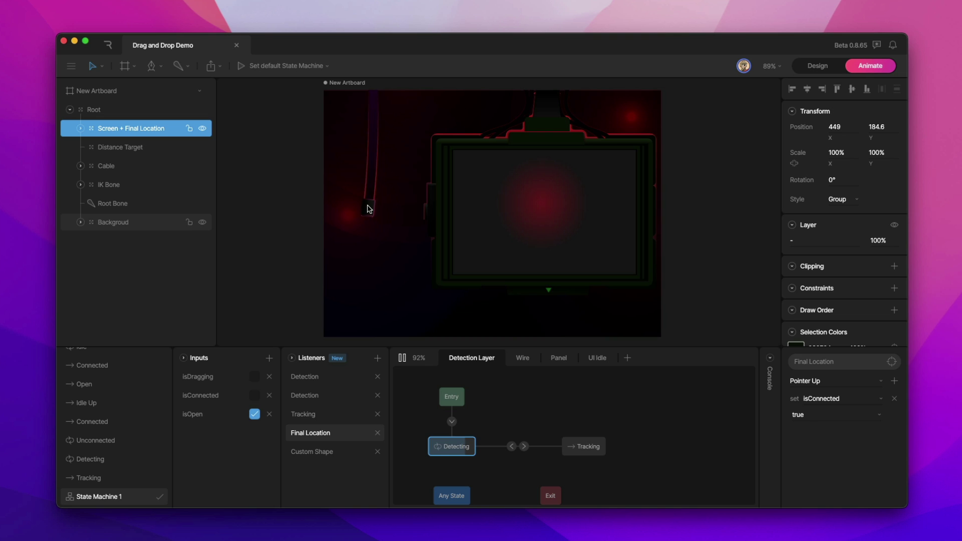
drag(369, 208, 428, 218)
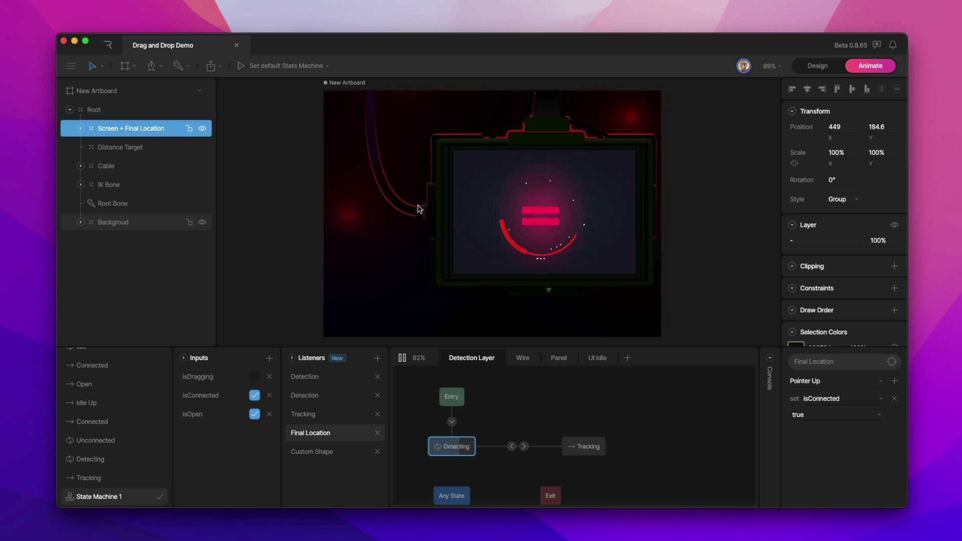
Step: Expand the Cable group, stop playback and compare its Tracking and Detection hitboxes on the artboard
click(102, 166)
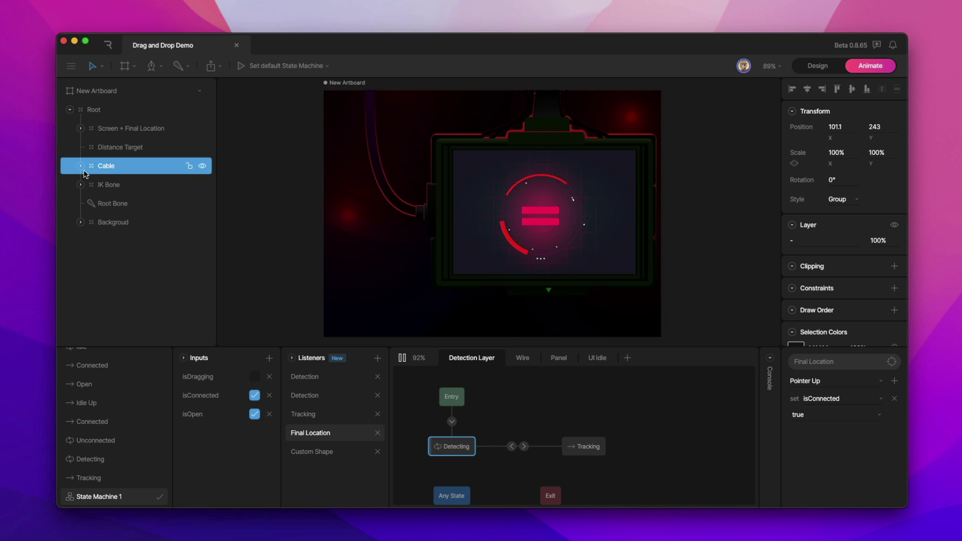
click(80, 165)
key(space)
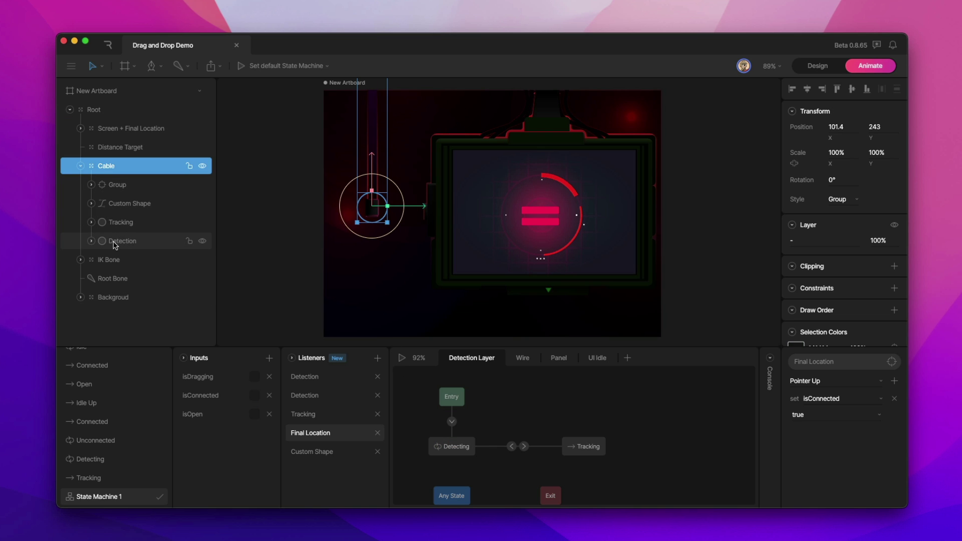
click(144, 222)
key(Down)
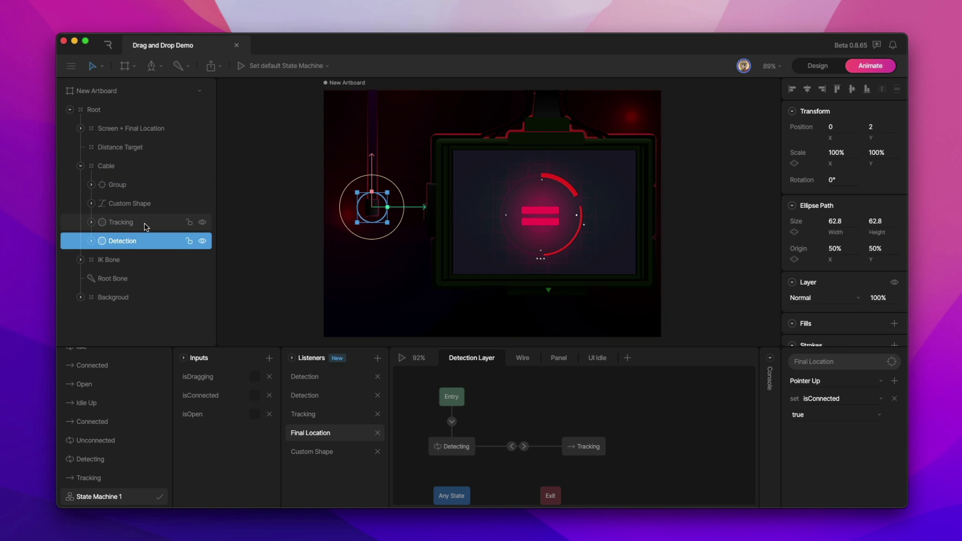
key(Up)
key(Down)
key(Up)
key(Down)
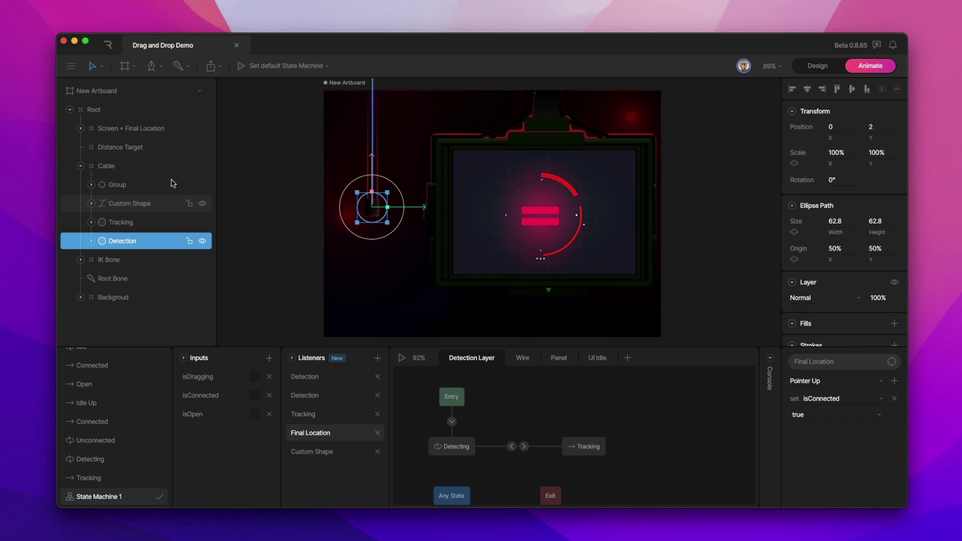
Step: Expand the Screen + Final Location group and inspect the Final Location hitbox
click(126, 132)
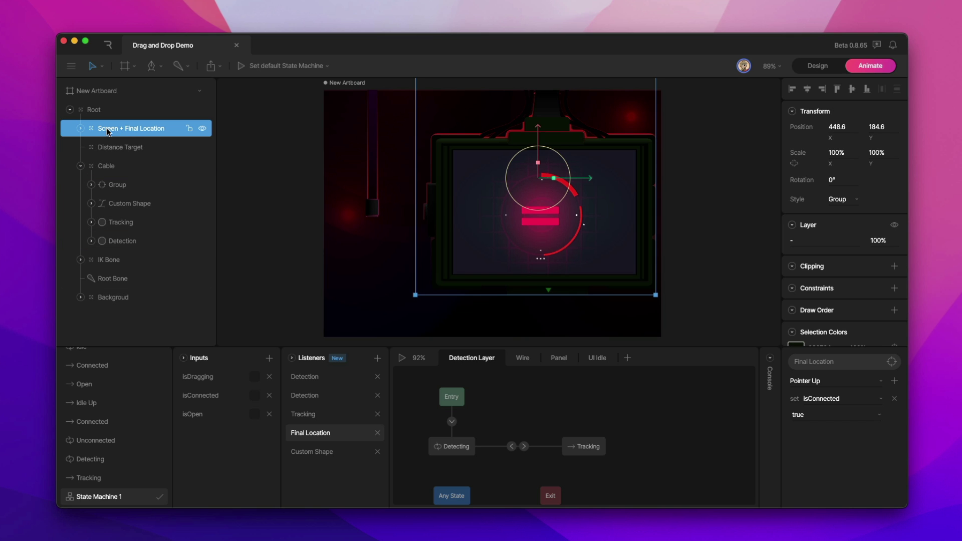
click(79, 129)
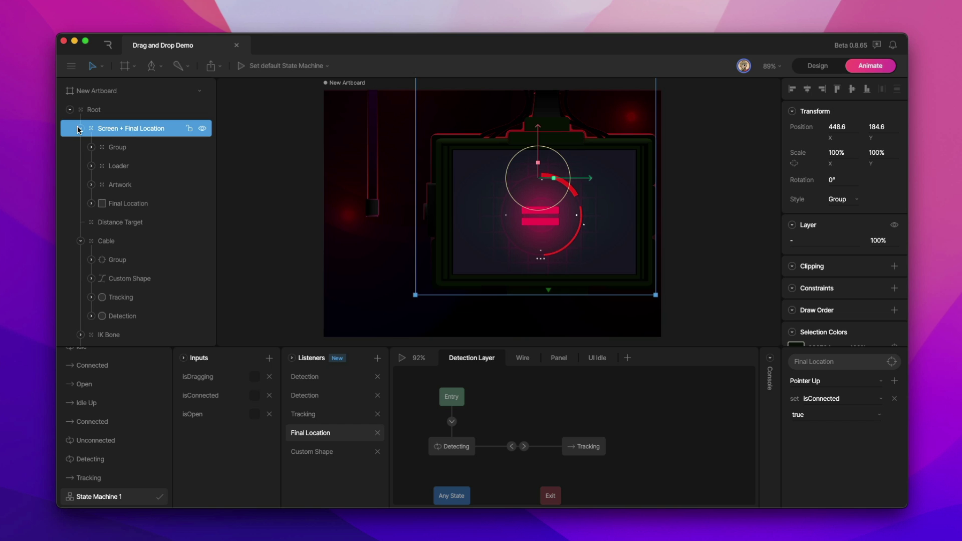
click(145, 205)
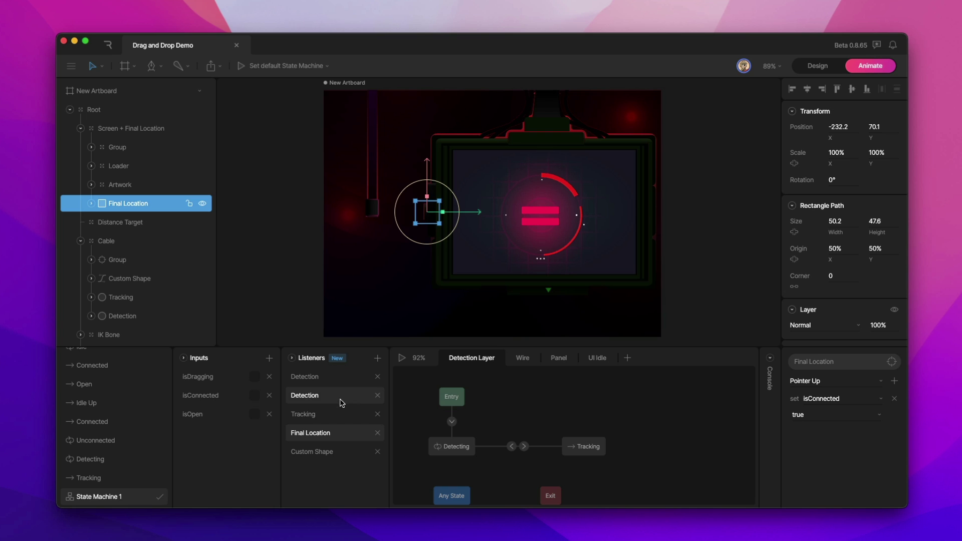
Step: Review the settings of both Detection listeners, the Tracking listener and the Final Location listener
click(331, 379)
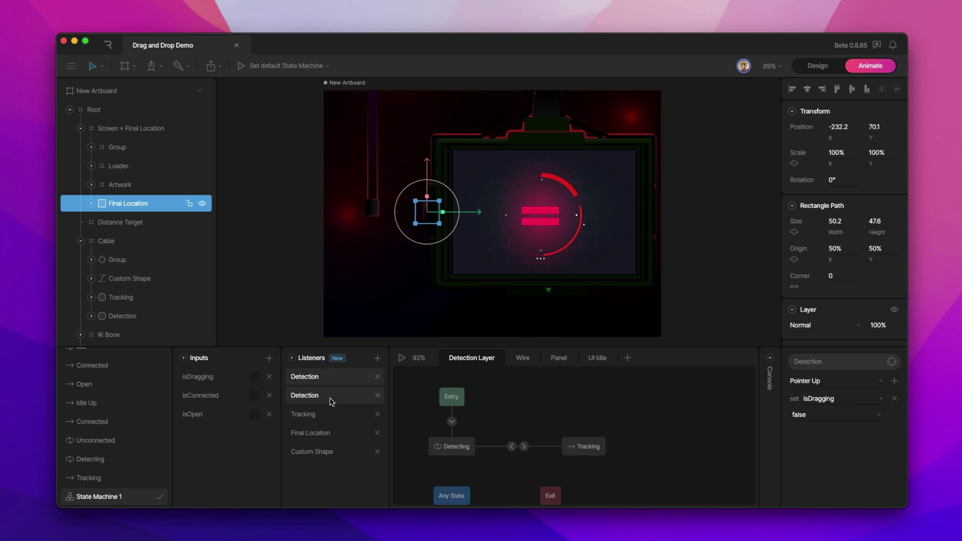
click(330, 400)
click(331, 414)
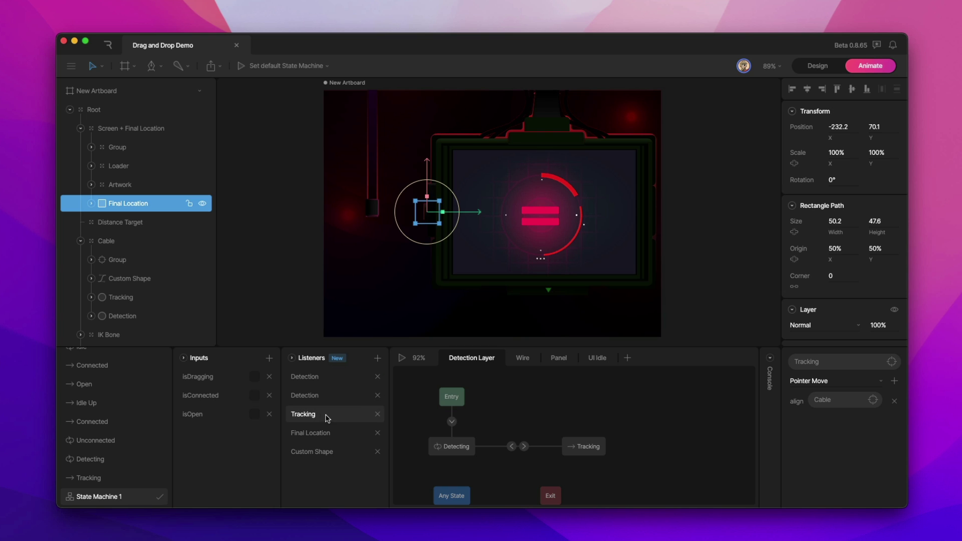
click(324, 435)
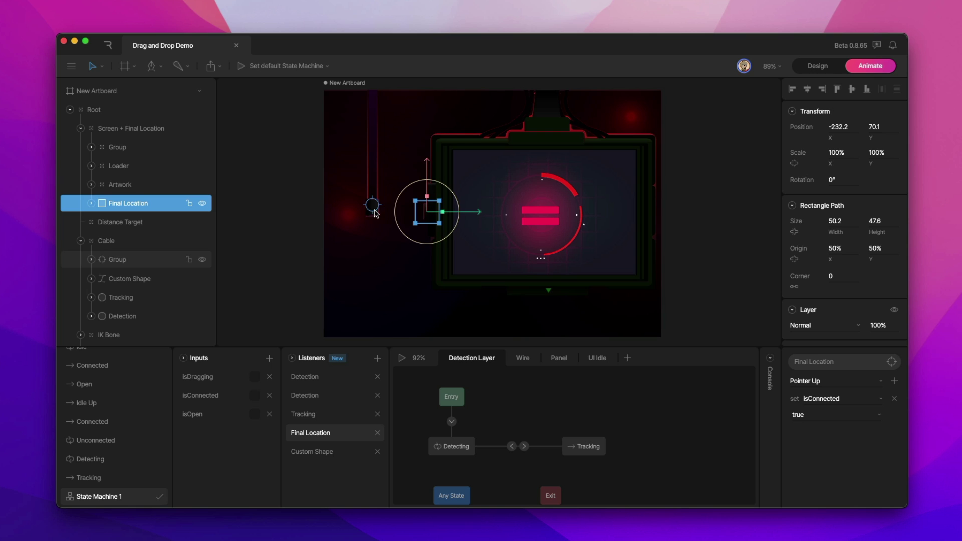
Step: Deselect the Final Location listener and bring the artboard with the grey and black squares into view
click(521, 394)
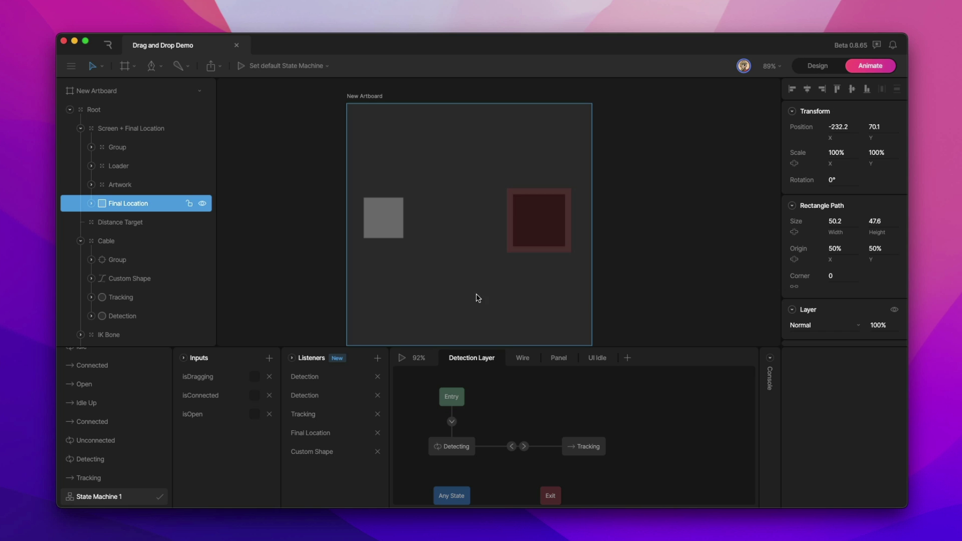
drag(515, 304, 516, 290)
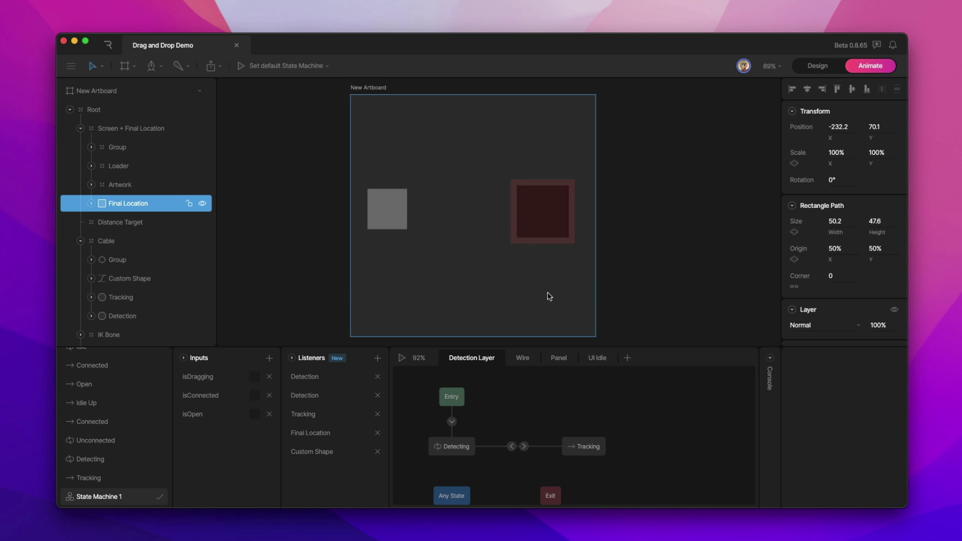